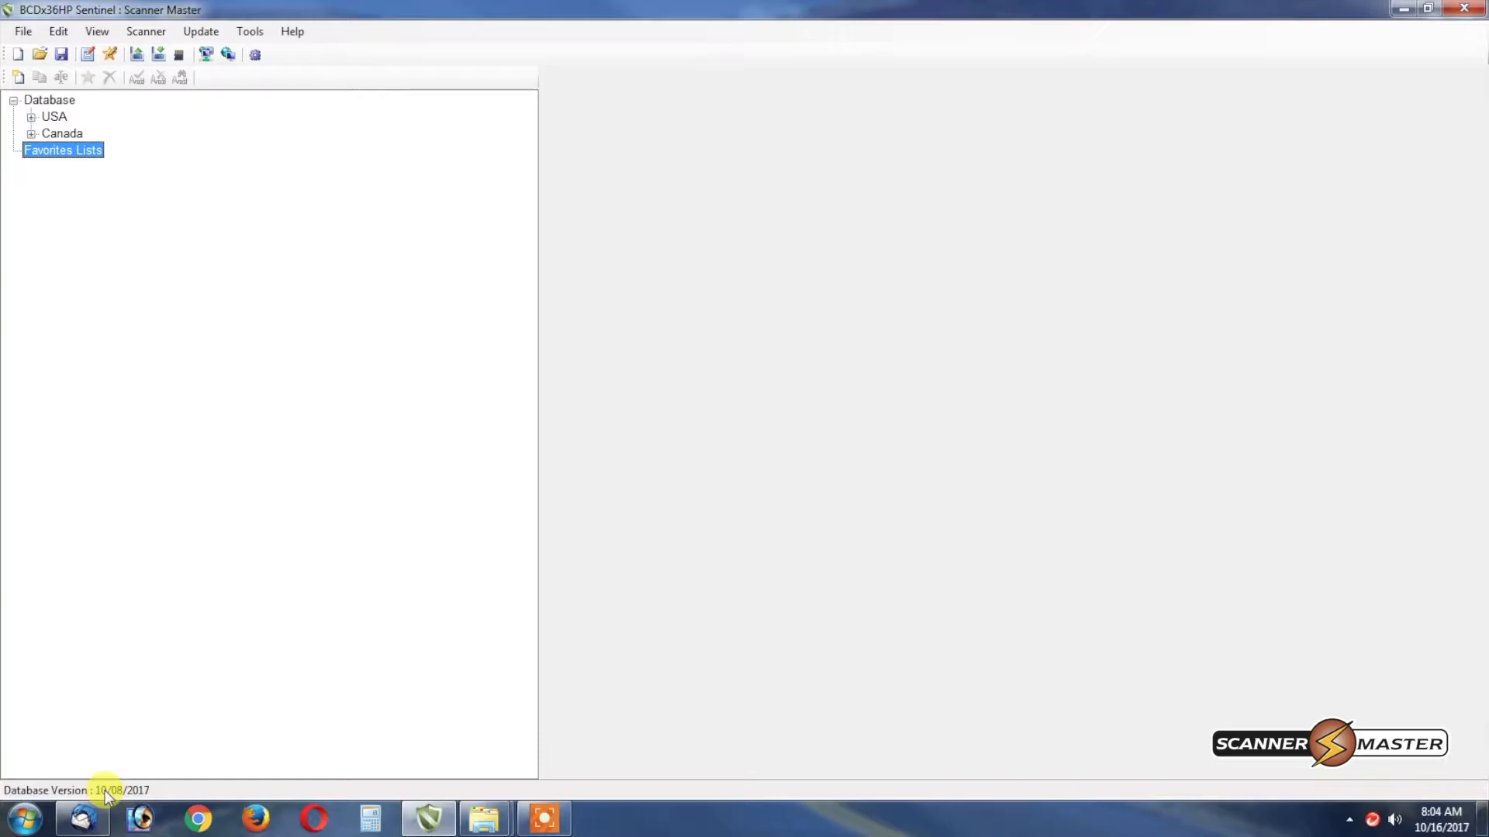
Step: Update the Master HPDB from the server, then expand USA to list its states
left_click(258, 39)
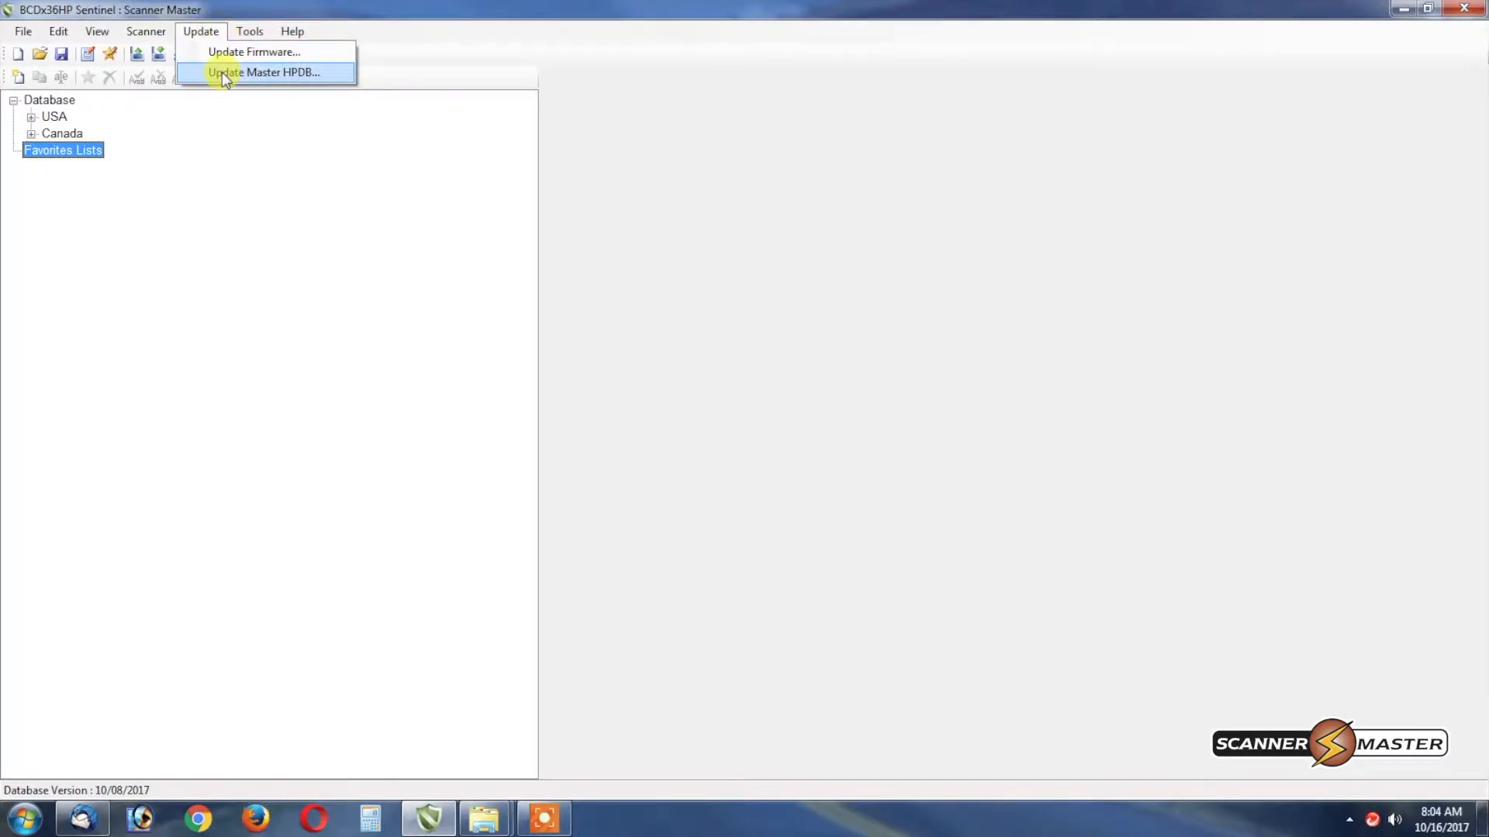
left_click(223, 72)
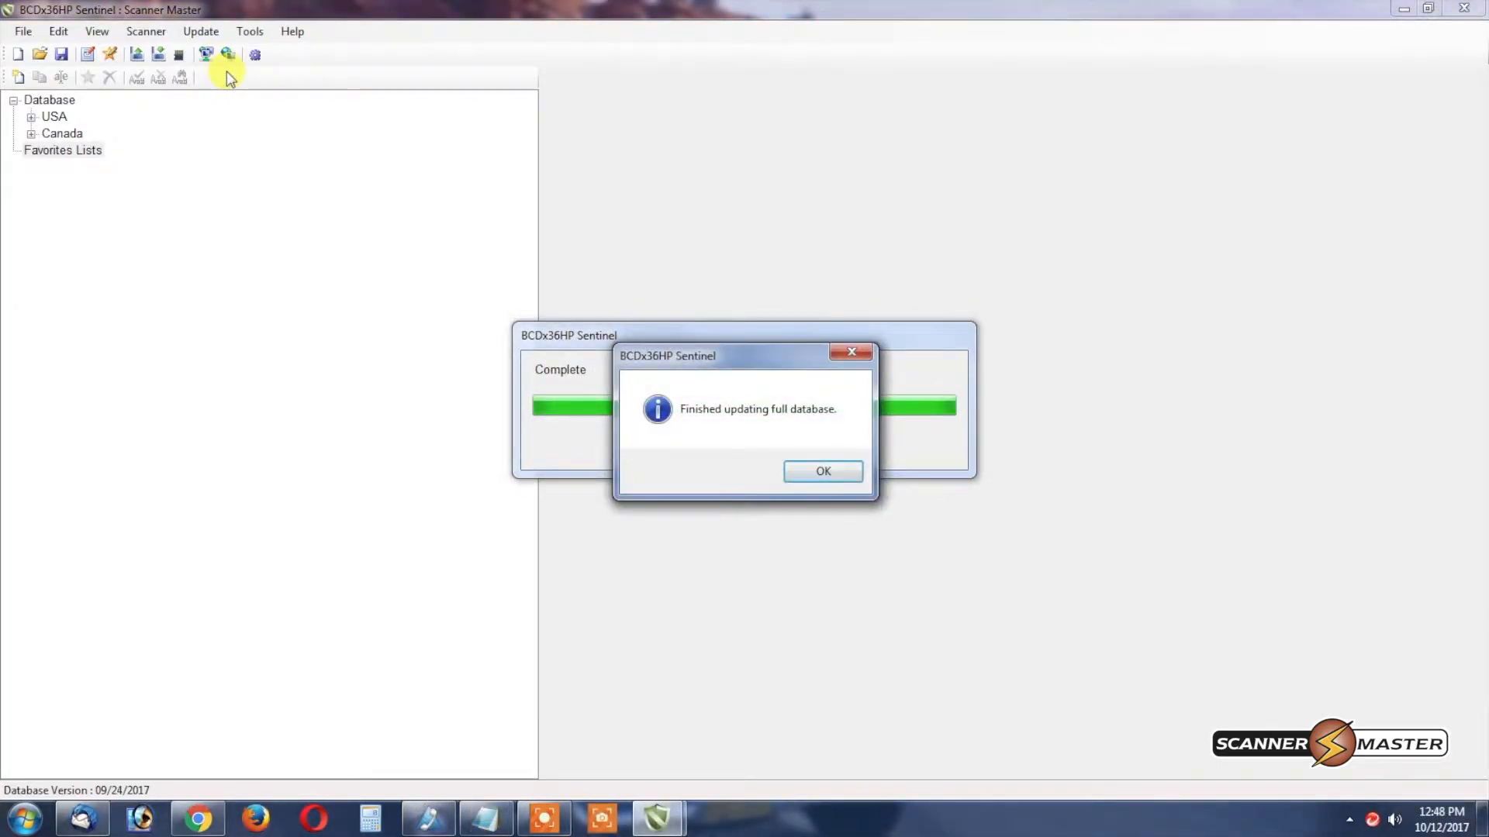
left_click(824, 473)
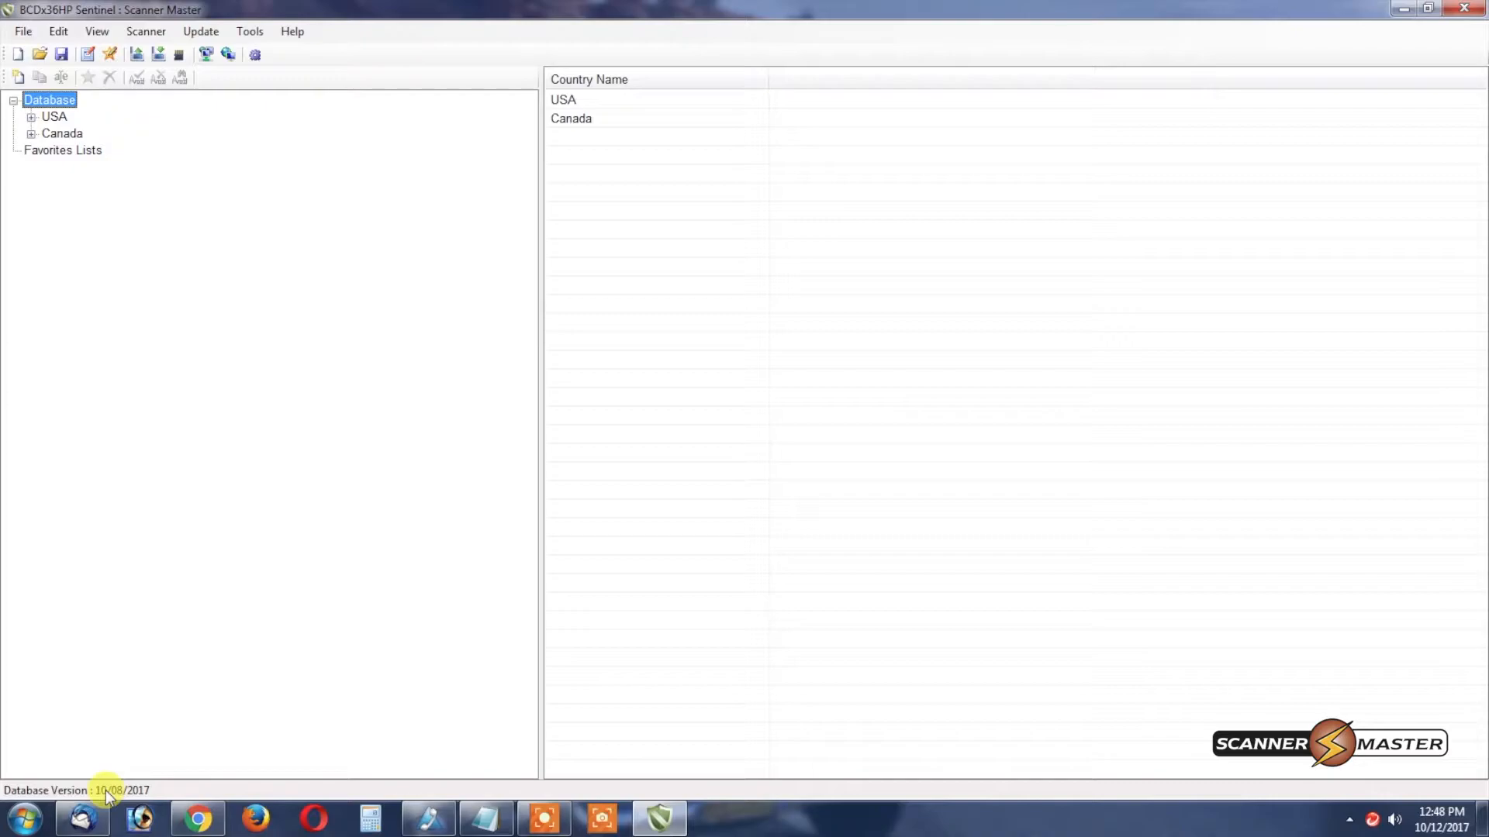
left_click(32, 117)
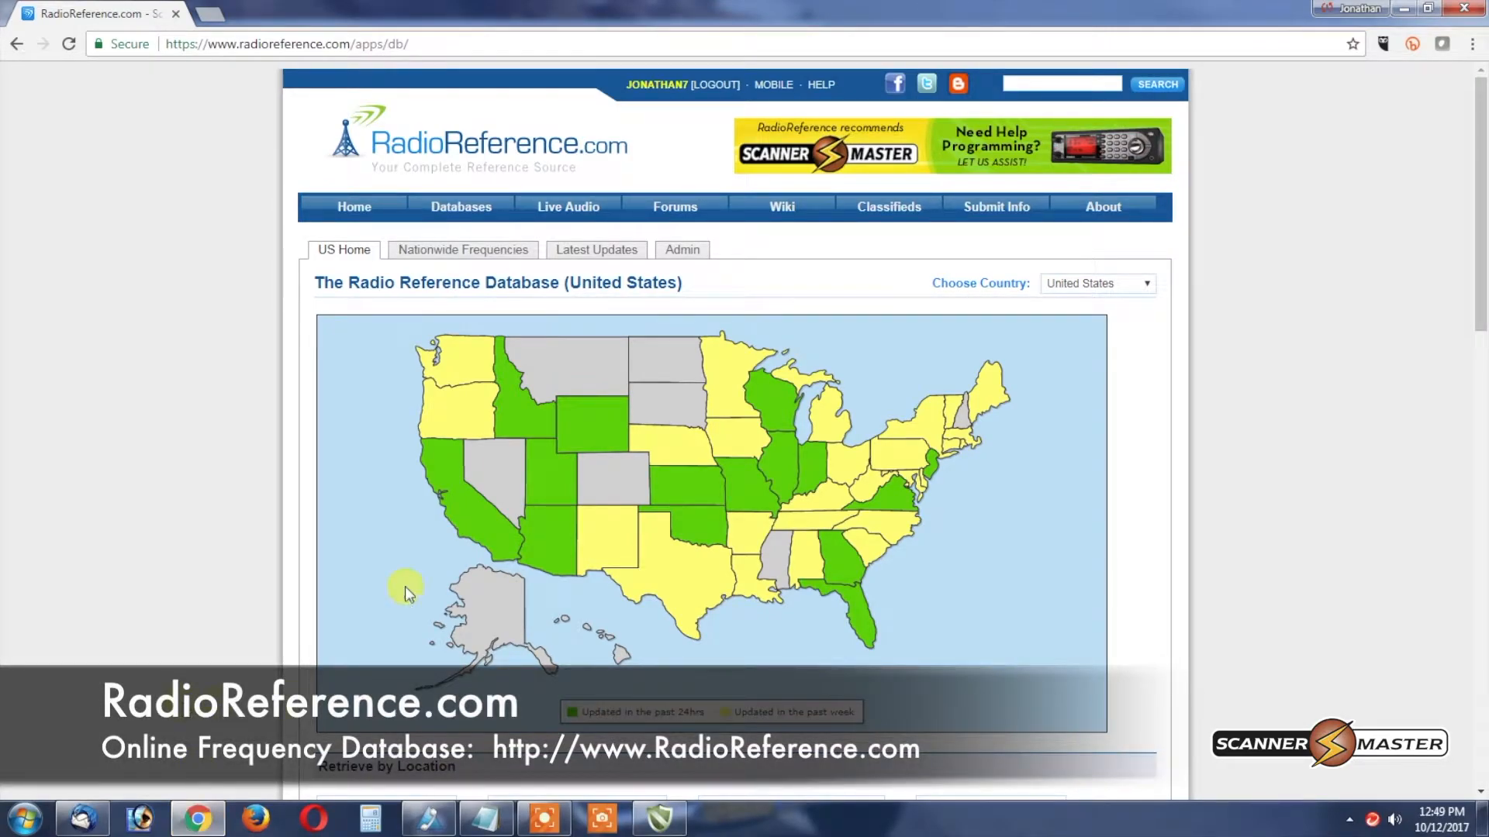
mouse_move(461, 207)
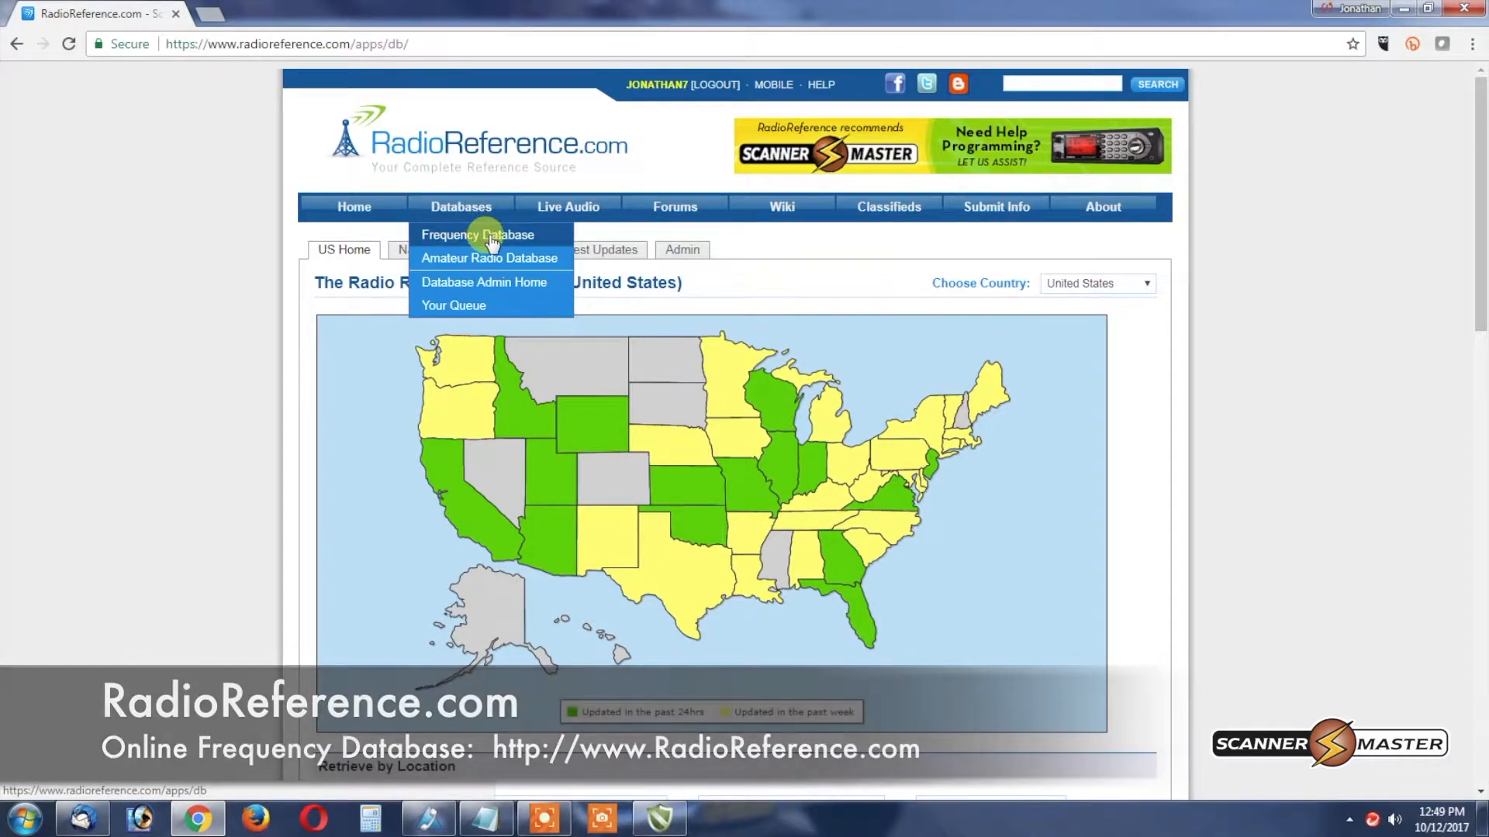
Step: Navigate the Frequency Database from Massachusetts down to the Worcester County page
left_click(490, 238)
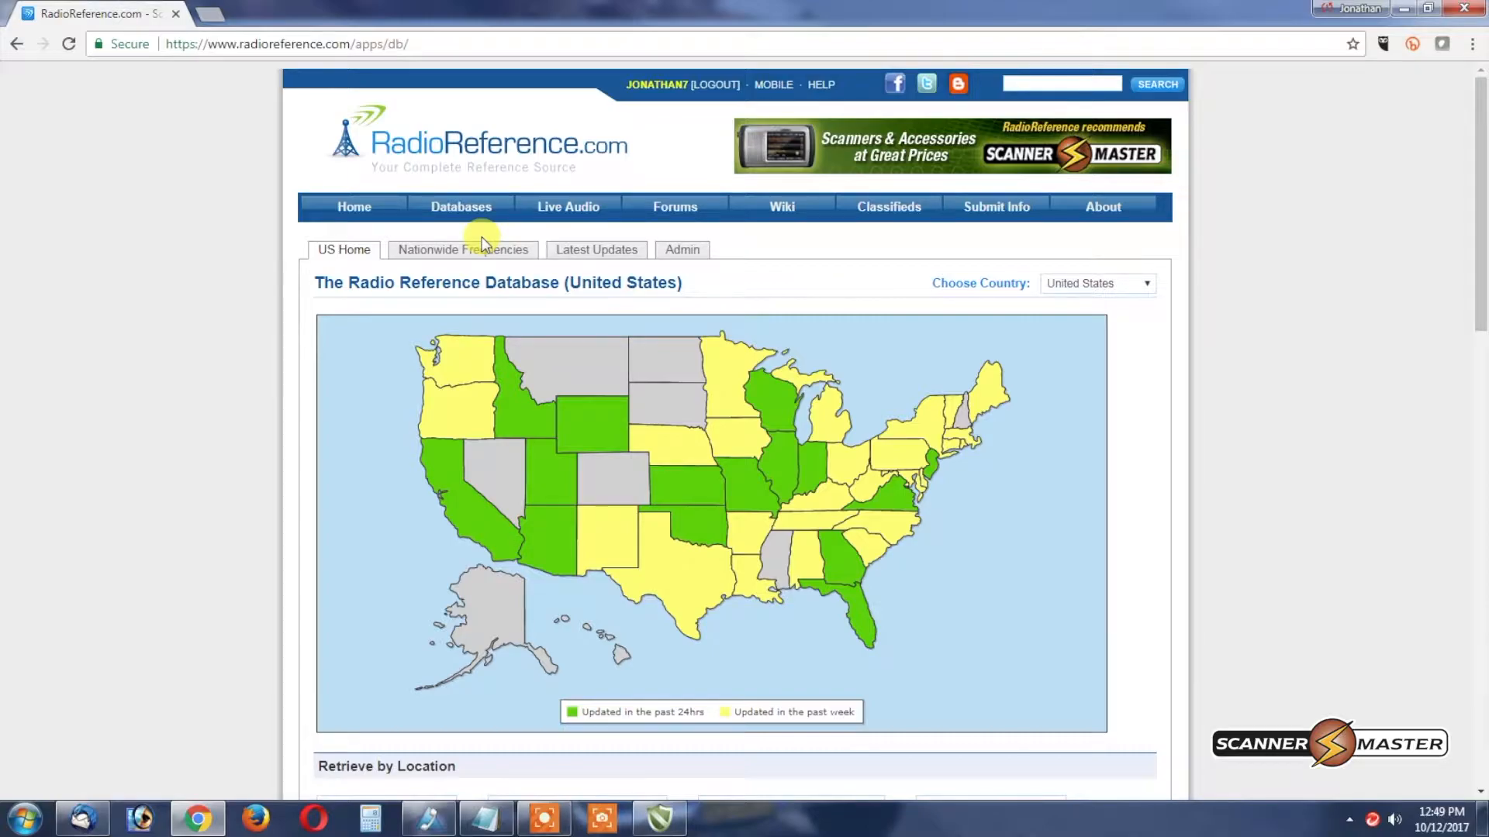
left_click(956, 433)
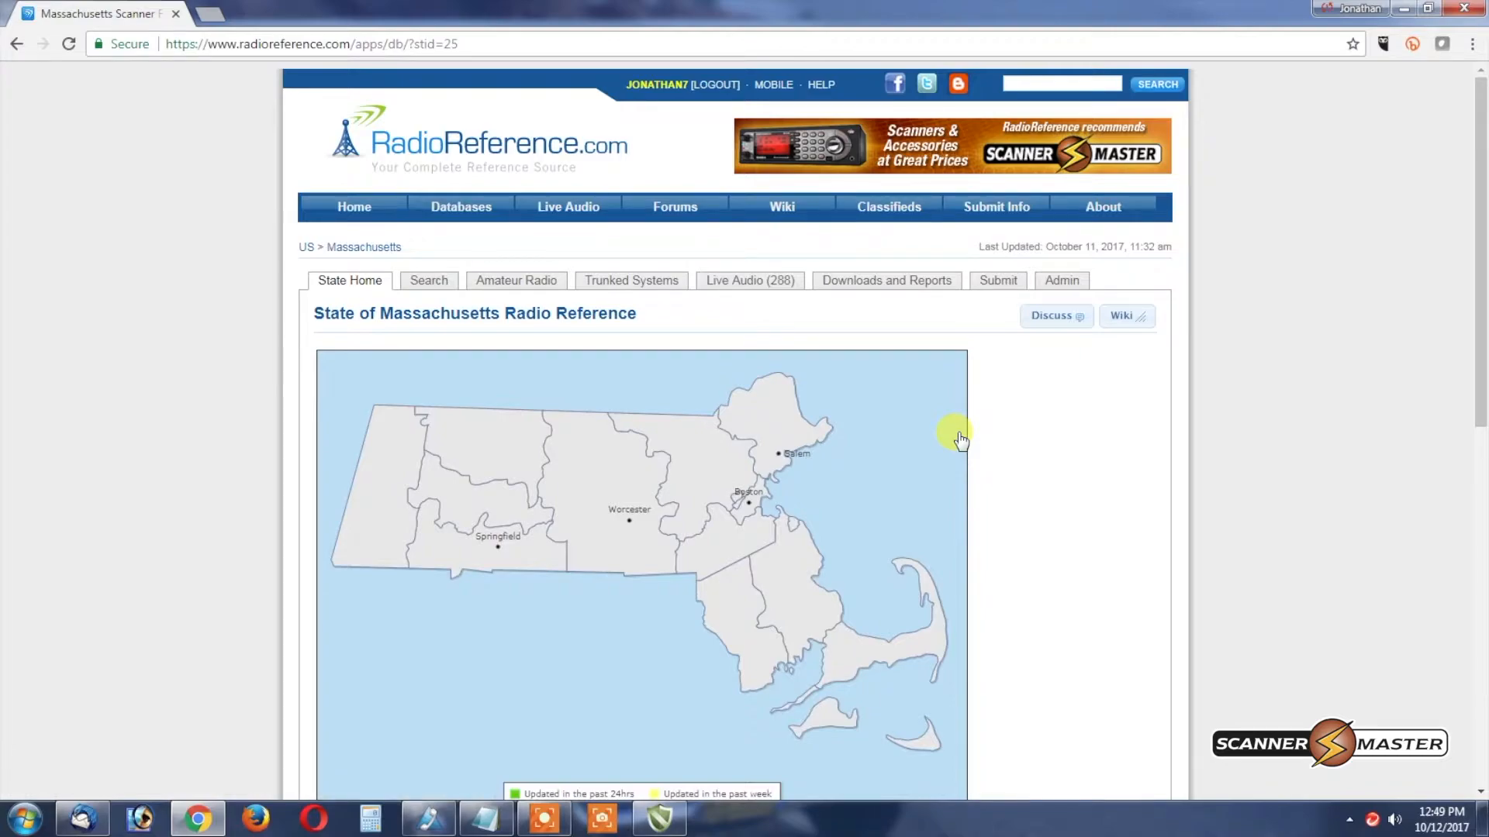
left_click(630, 530)
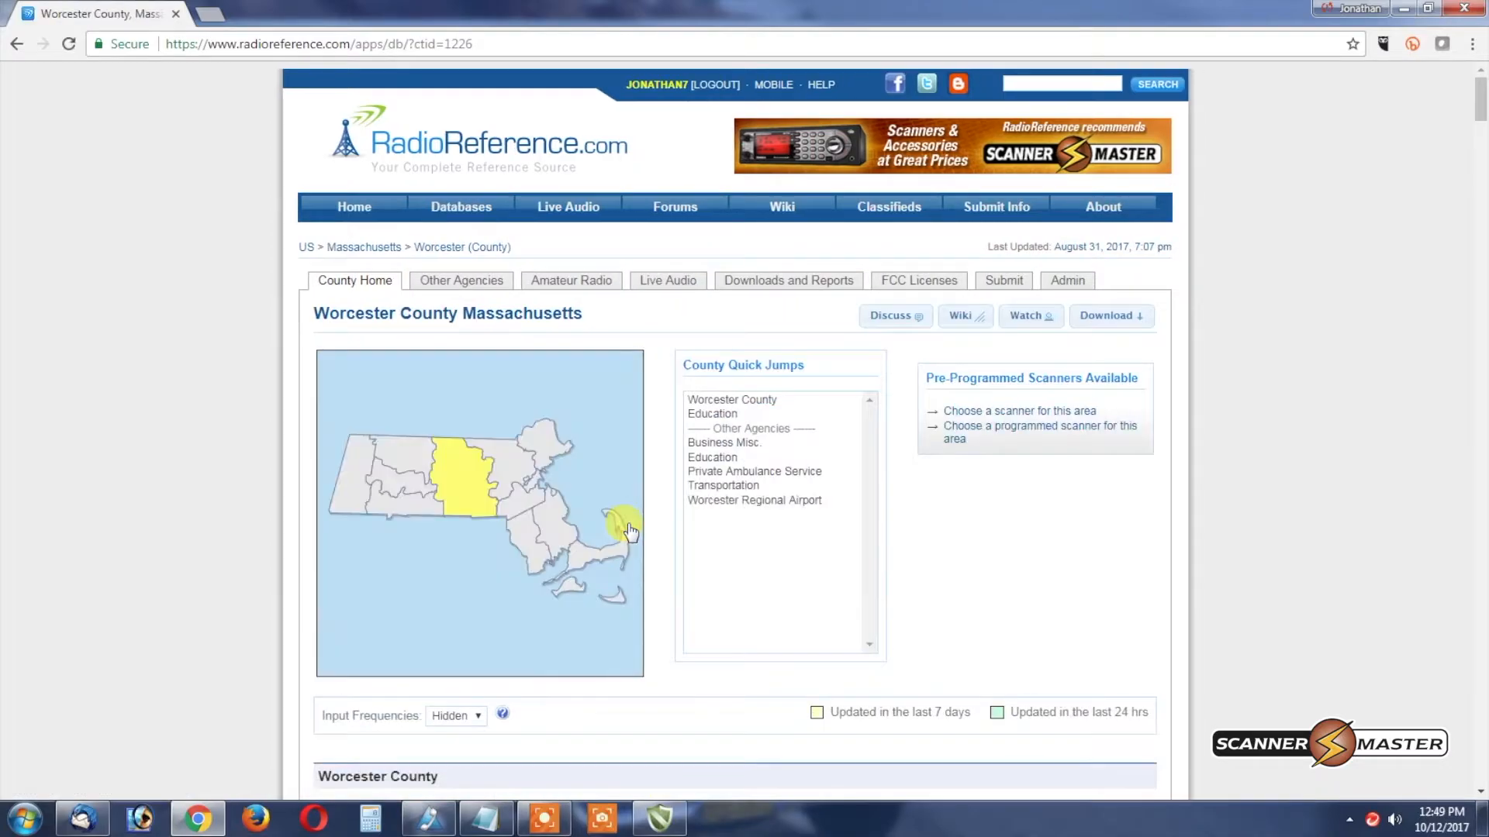
scroll(644, 525, "down", 4)
scroll(644, 525, "down", 4)
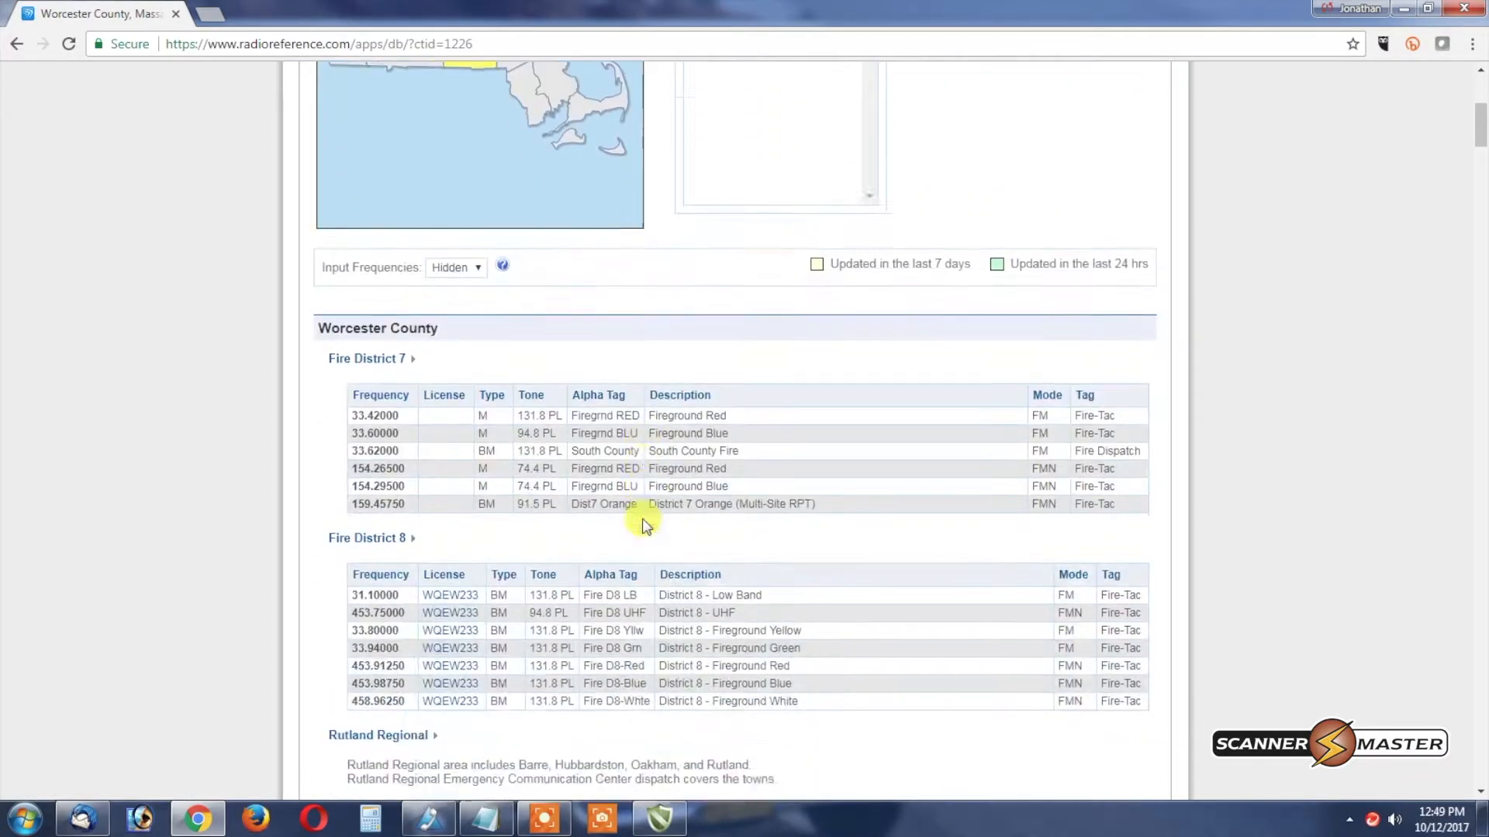
scroll(644, 525, "down", 4)
scroll(644, 525, "down", 4)
scroll(643, 525, "down", 4)
scroll(644, 524, "down", 4)
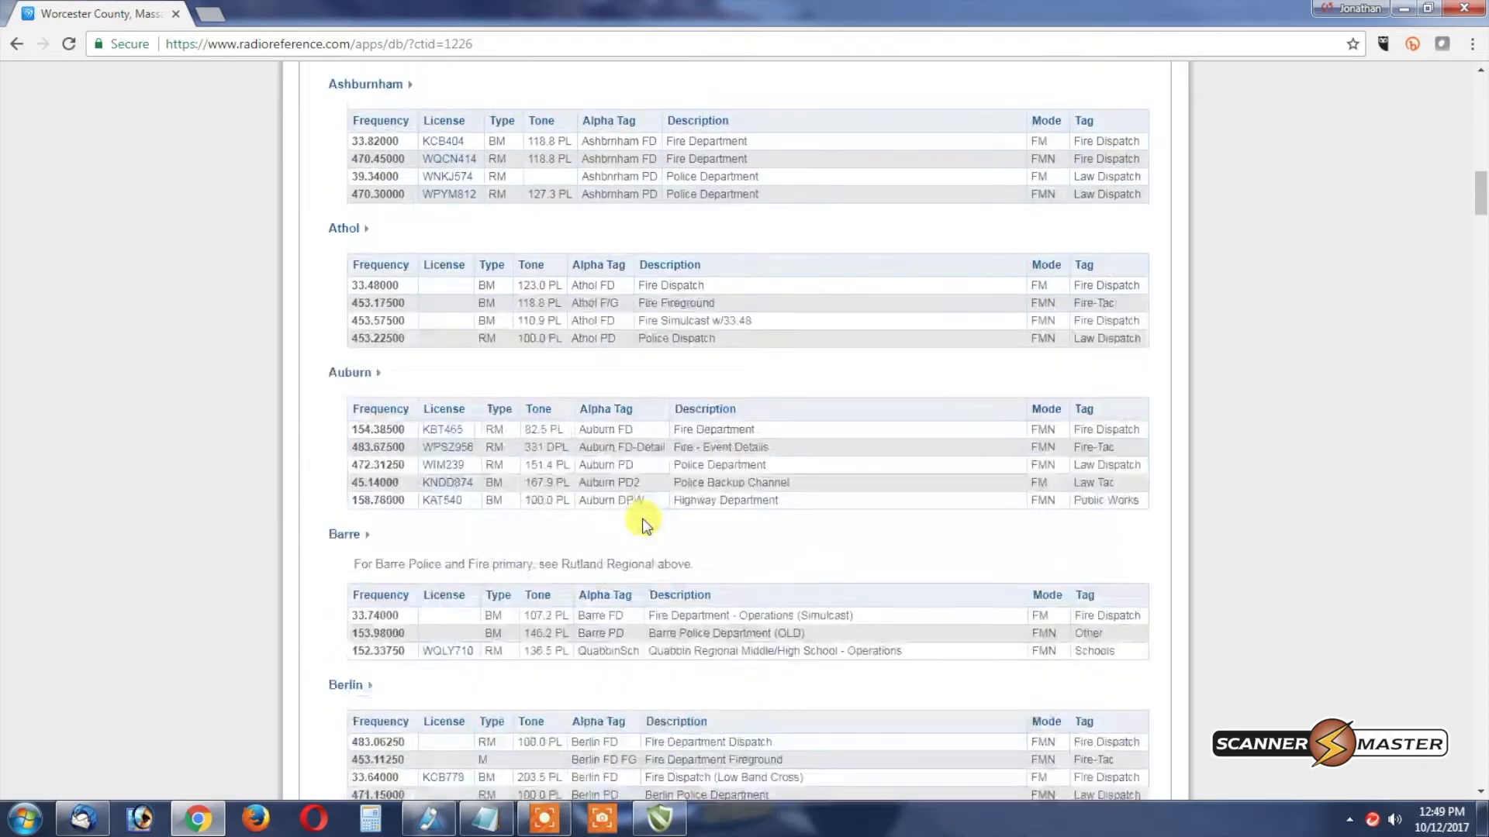
scroll(643, 525, "down", 5)
scroll(644, 525, "down", 5)
scroll(643, 525, "down", 5)
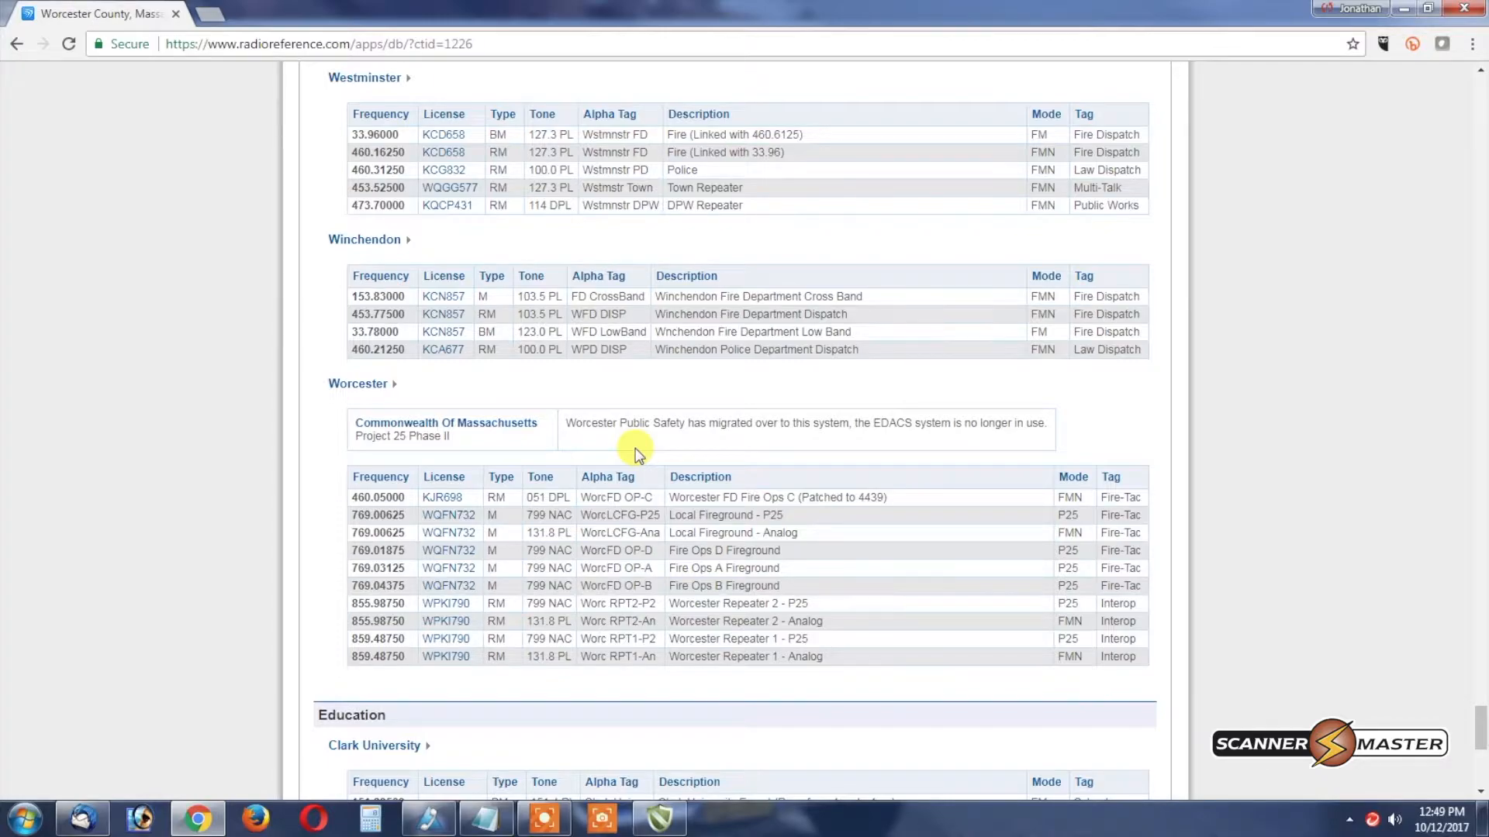
Step: View the Commonwealth Of Massachusetts P25 system's talkgroup tables
left_click(494, 430)
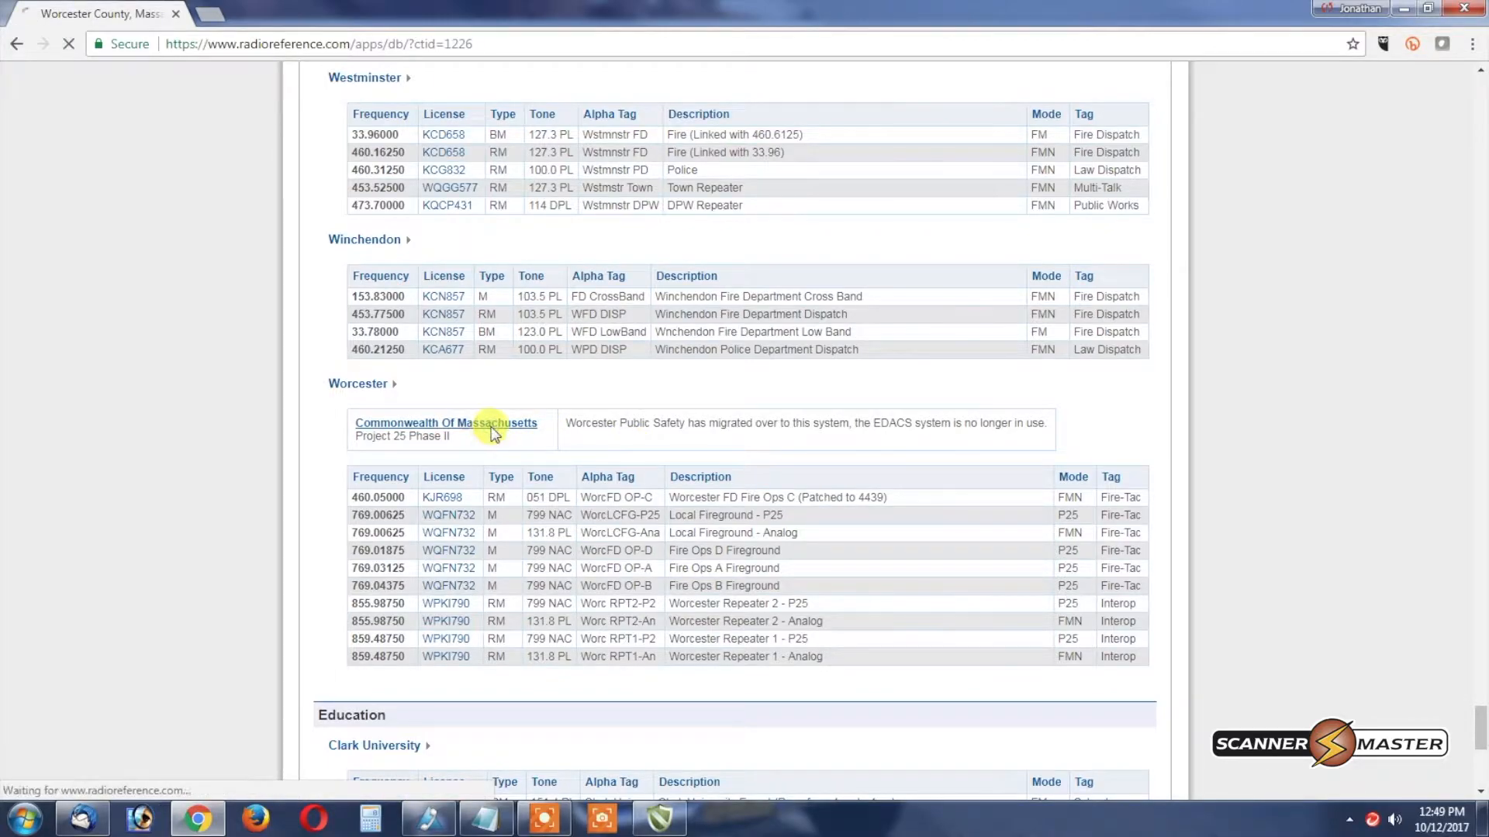
scroll(739, 488, "down", 2)
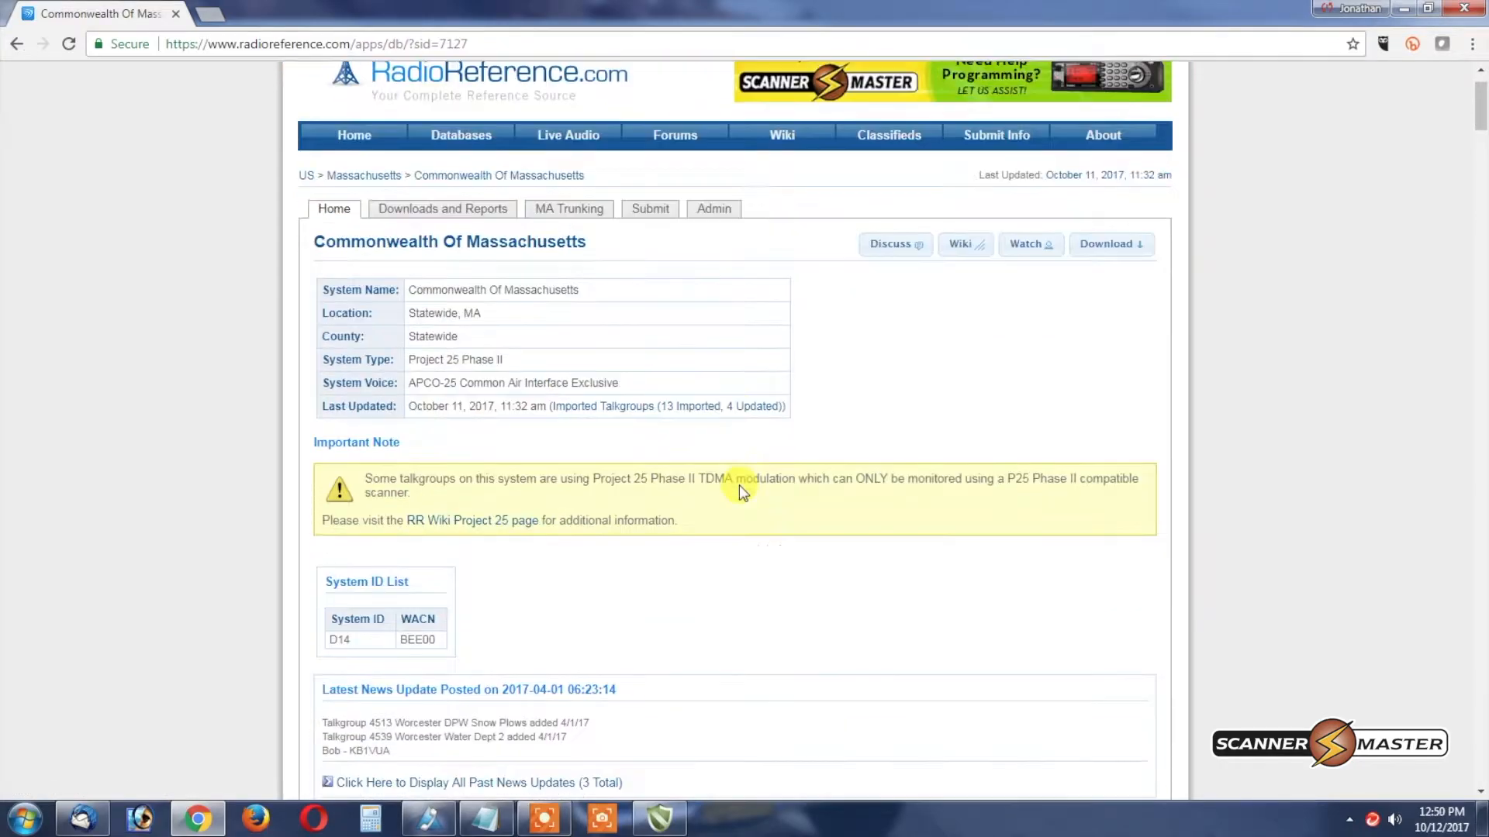
scroll(739, 488, "down", 3)
scroll(738, 489, "down", 2)
scroll(739, 489, "down", 3)
scroll(739, 485, "down", 3)
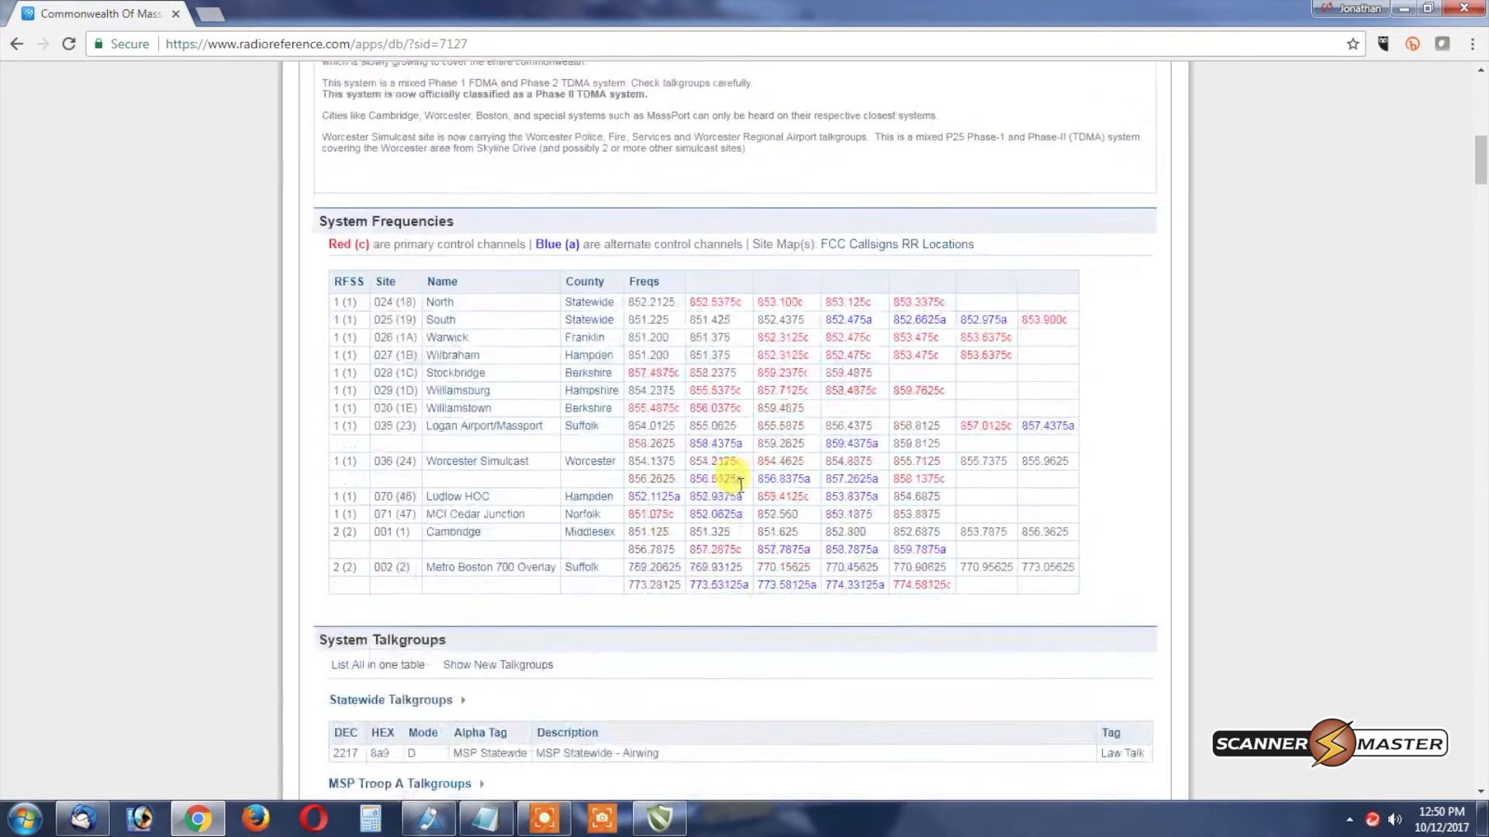
scroll(739, 485, "down", 3)
scroll(739, 485, "down", 3)
scroll(739, 486, "down", 3)
scroll(739, 486, "down", 3)
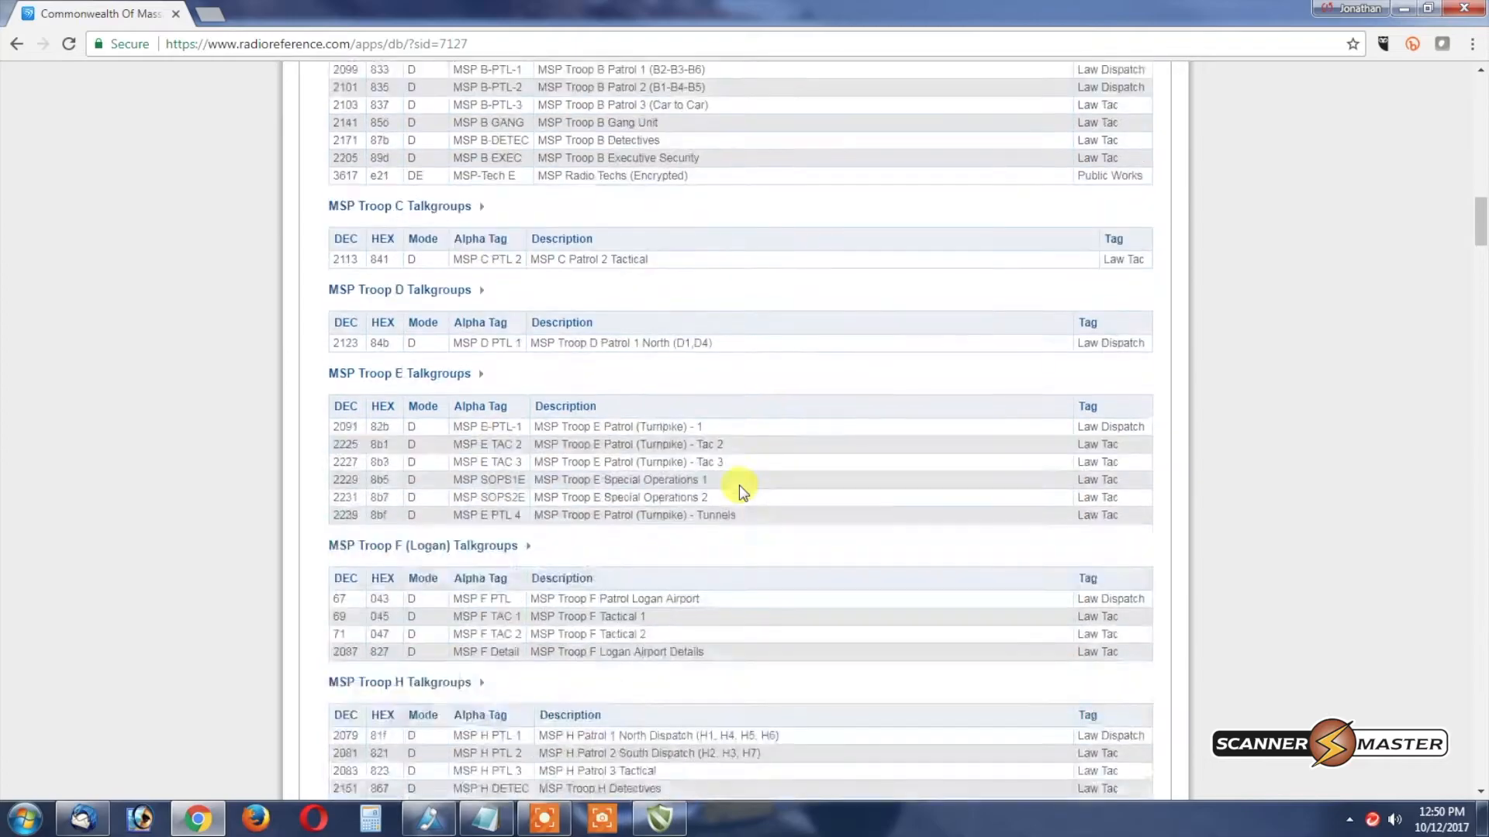
scroll(739, 484, "down", 2)
scroll(739, 485, "down", 2)
scroll(738, 485, "down", 3)
scroll(738, 485, "down", 5)
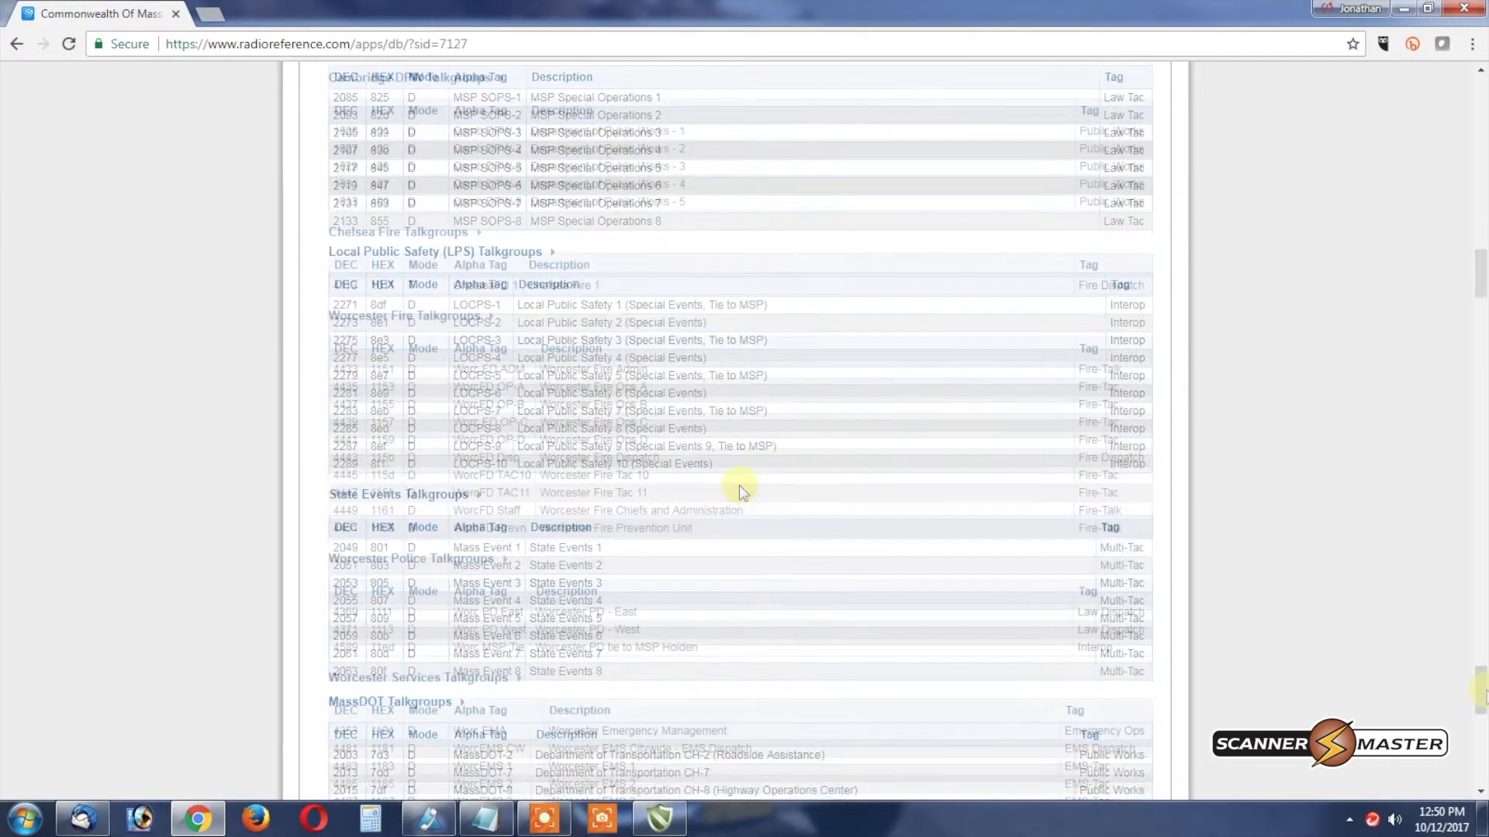
left_click_drag(1480, 268, 1480, 695)
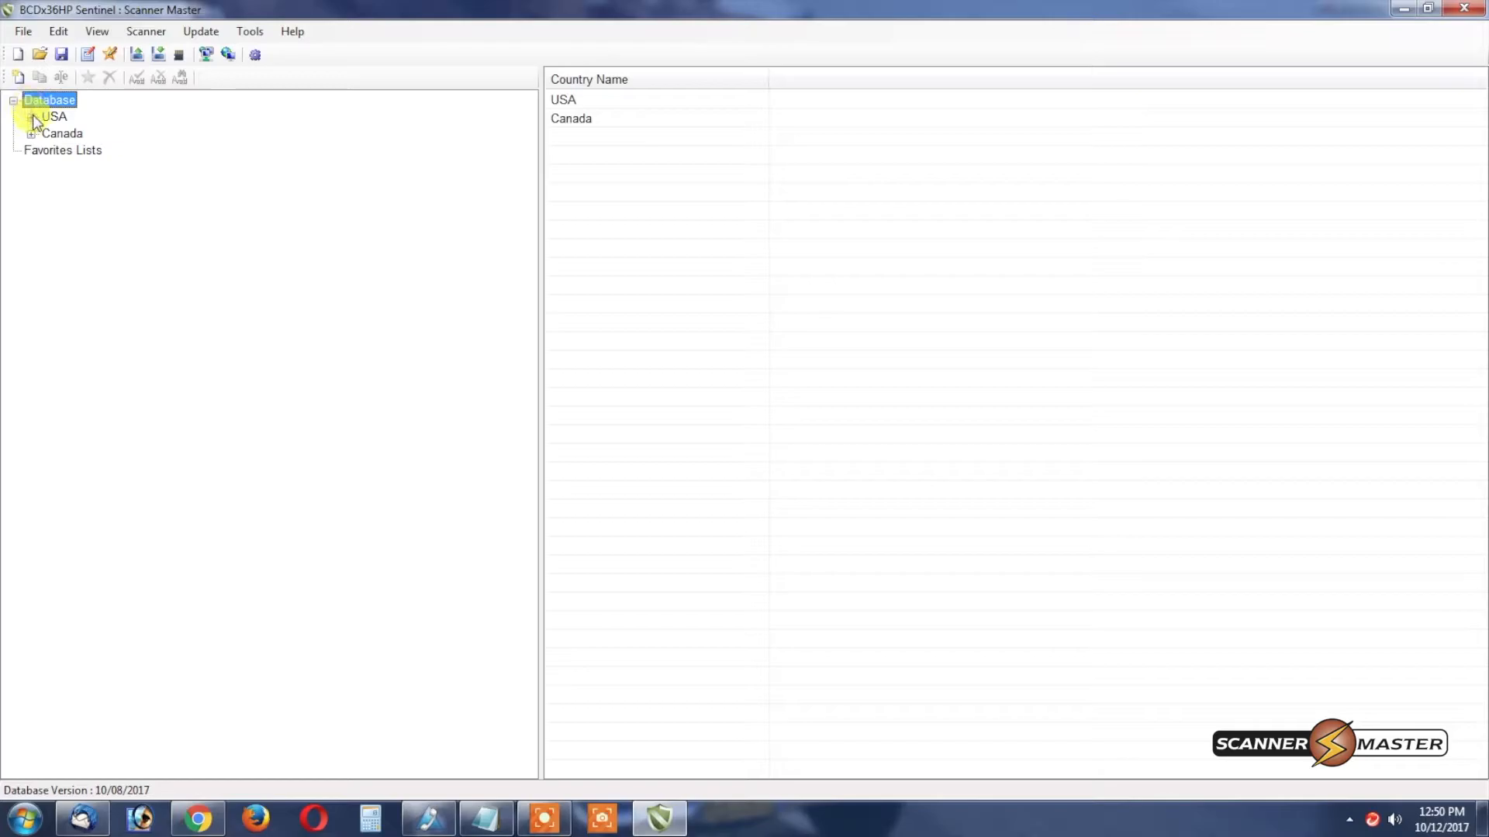
Step: Drill down USA > Massachusetts > Worcester > Statewide to the Commonwealth Of Massachusetts departments
left_click(31, 117)
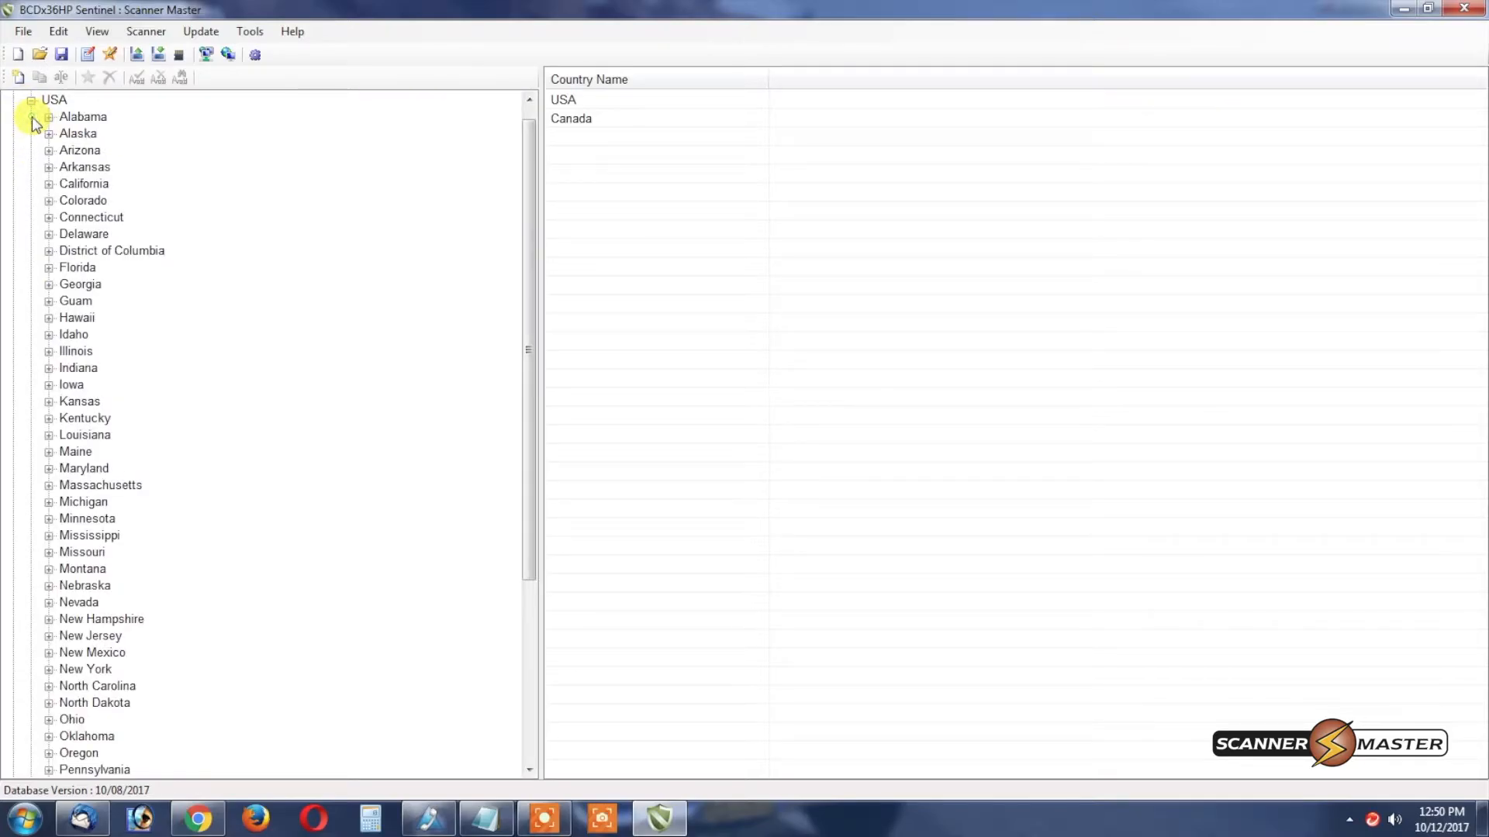
scroll(64, 559, "down", 2)
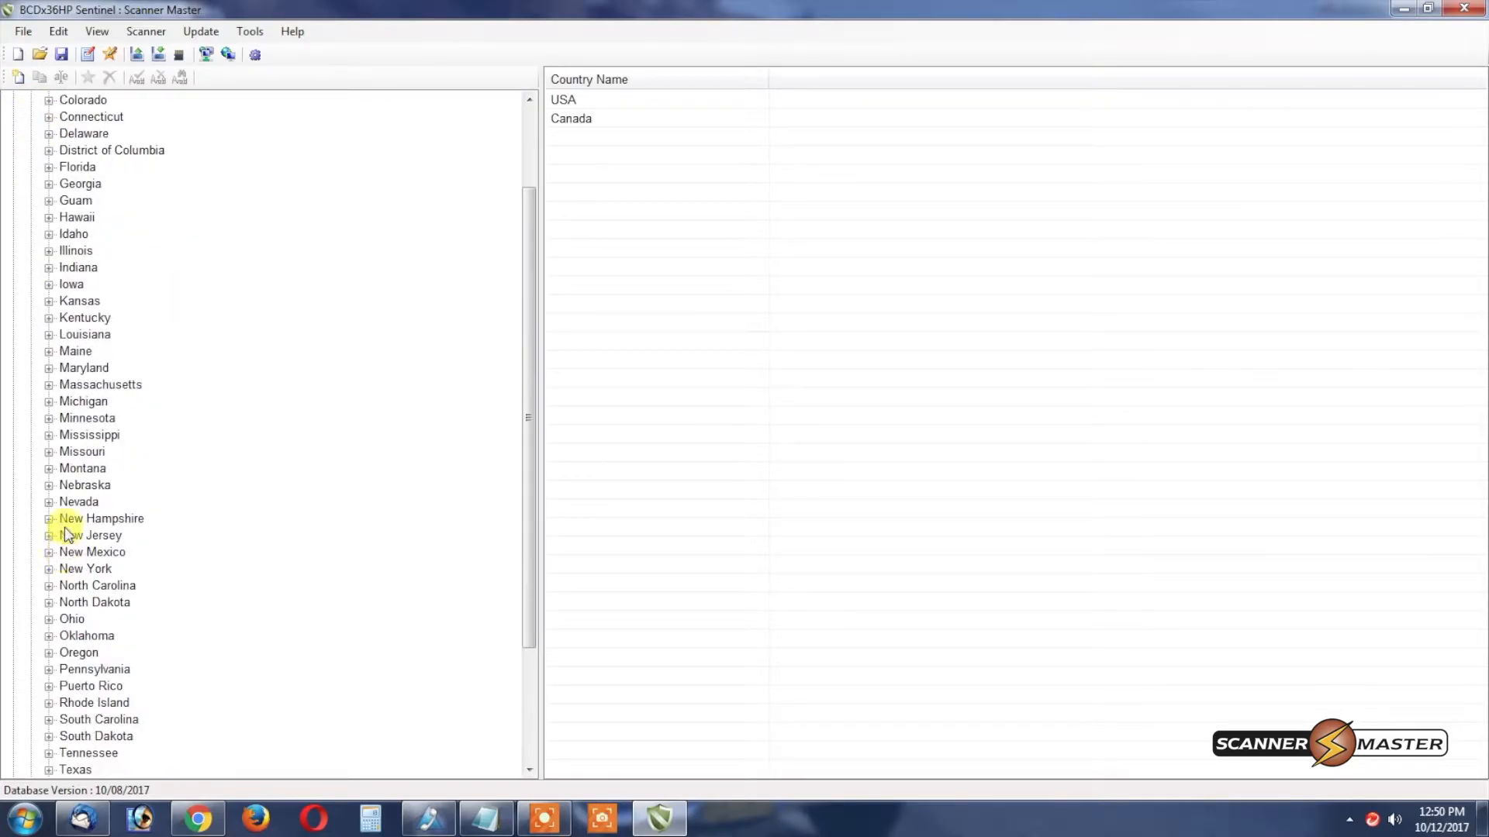
left_click(49, 384)
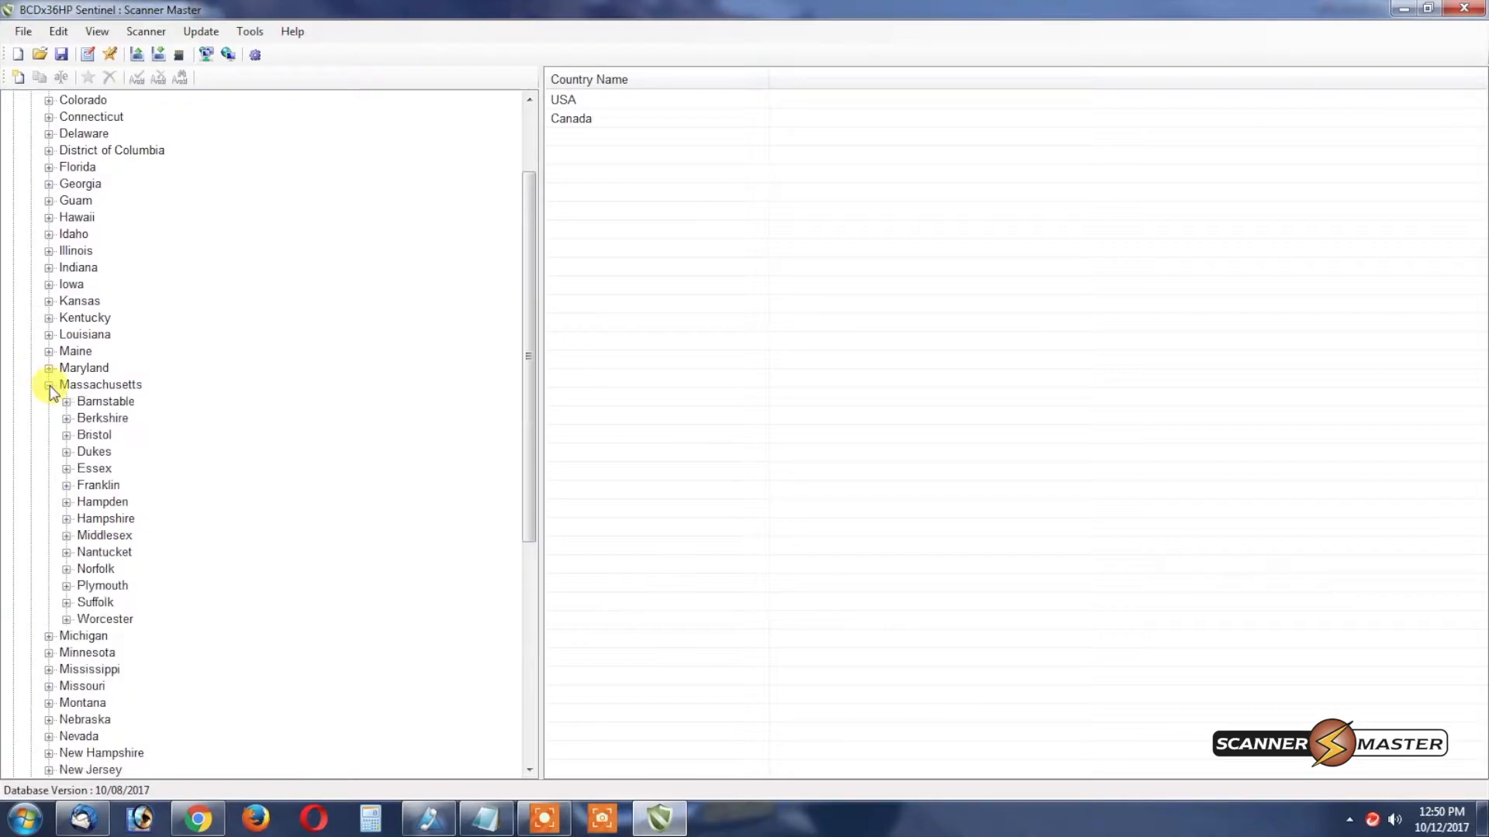
left_click(66, 619)
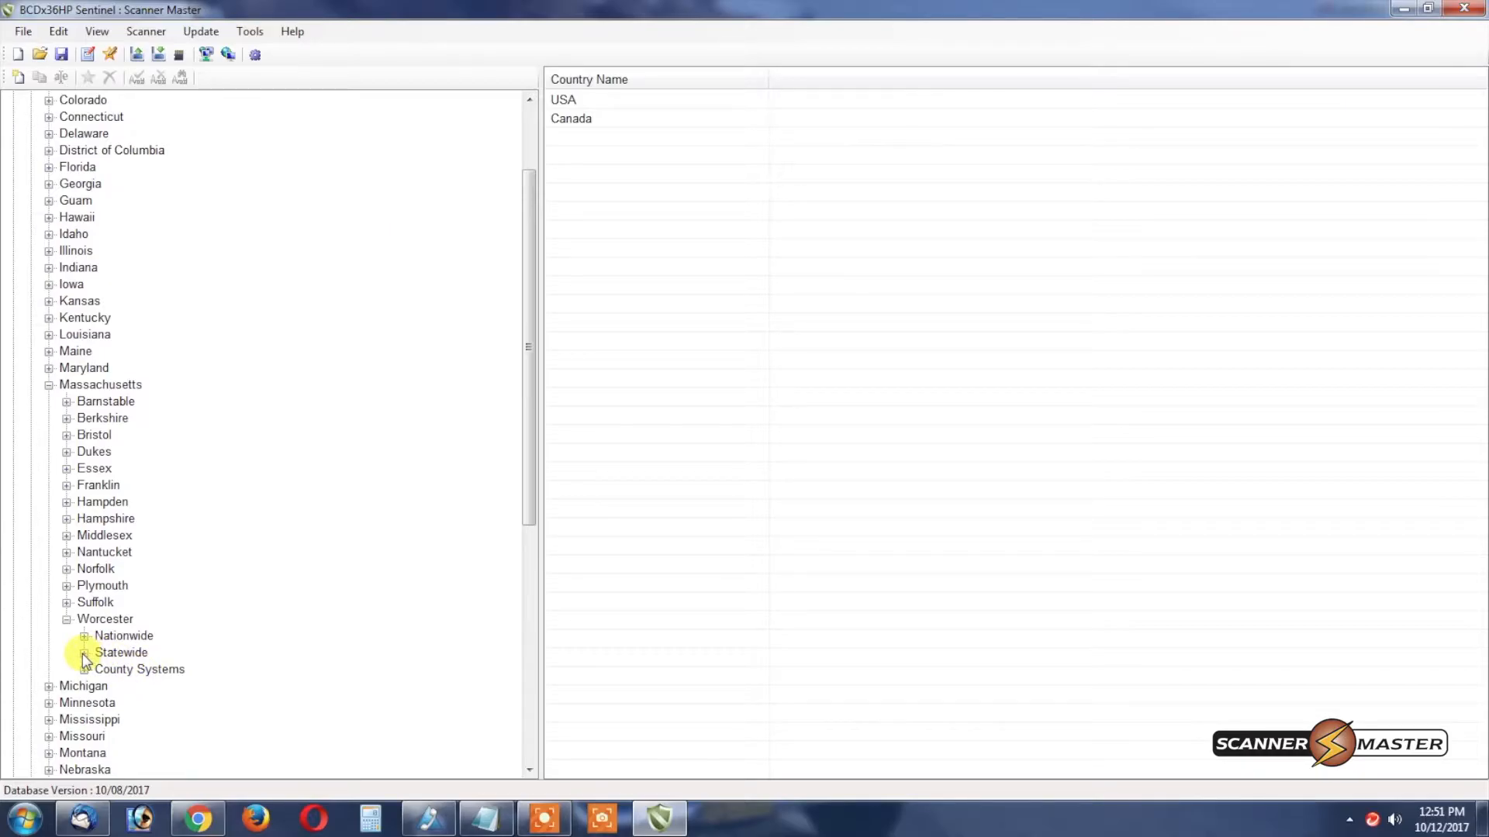
left_click(85, 655)
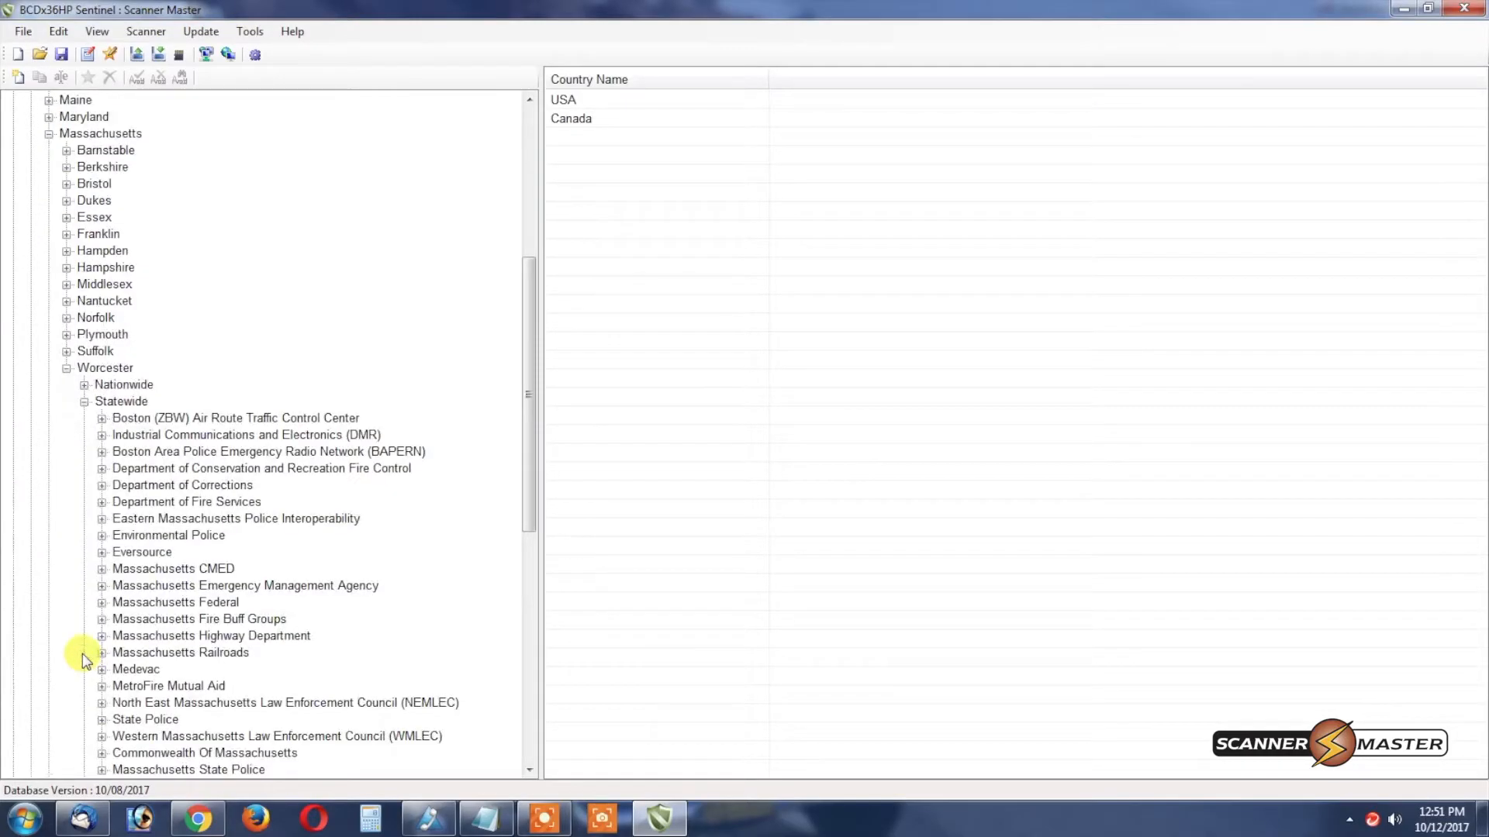
left_click(173, 750)
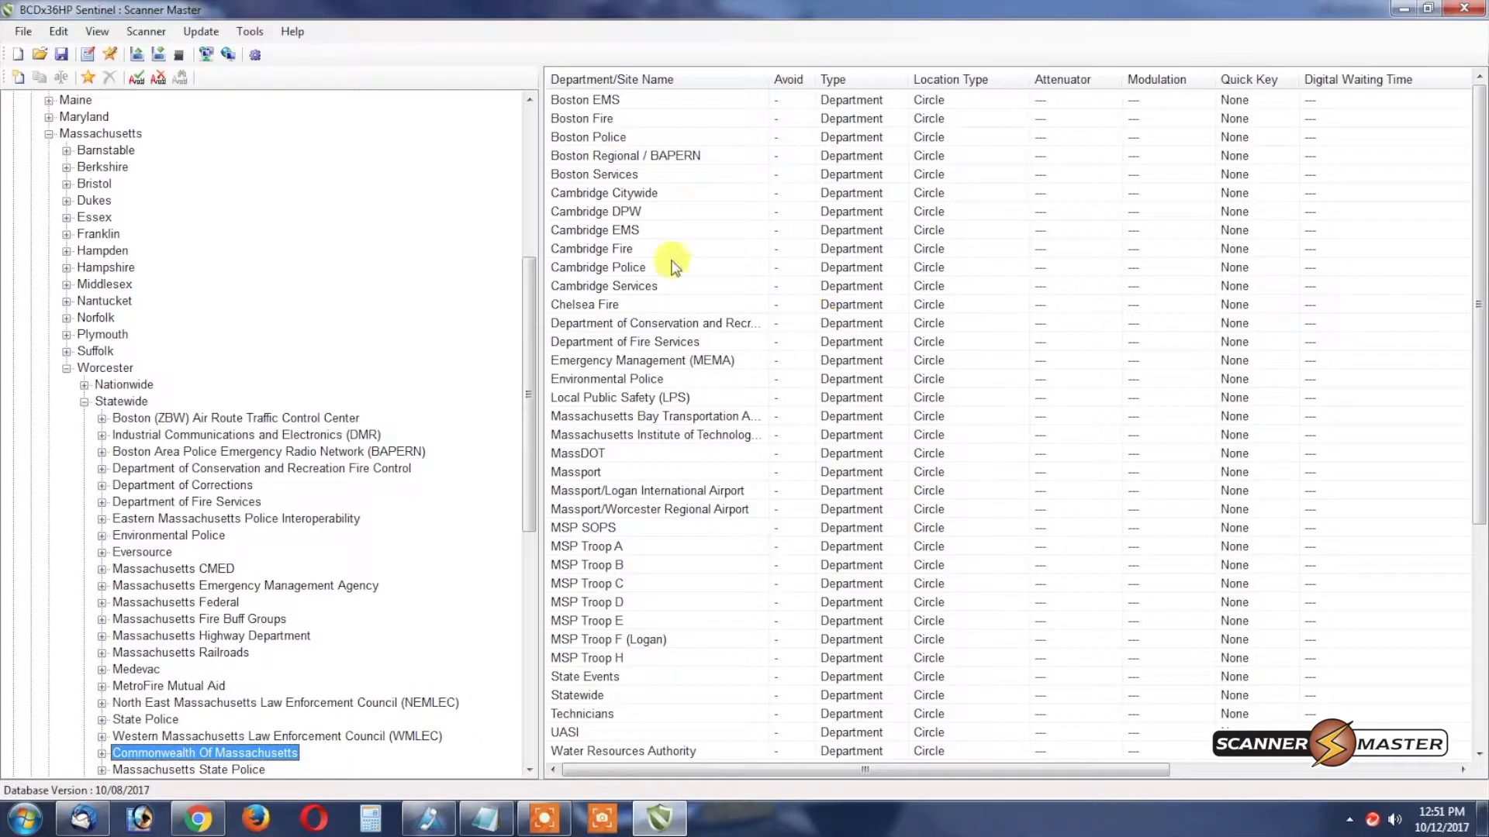
scroll(843, 582, "down", 3)
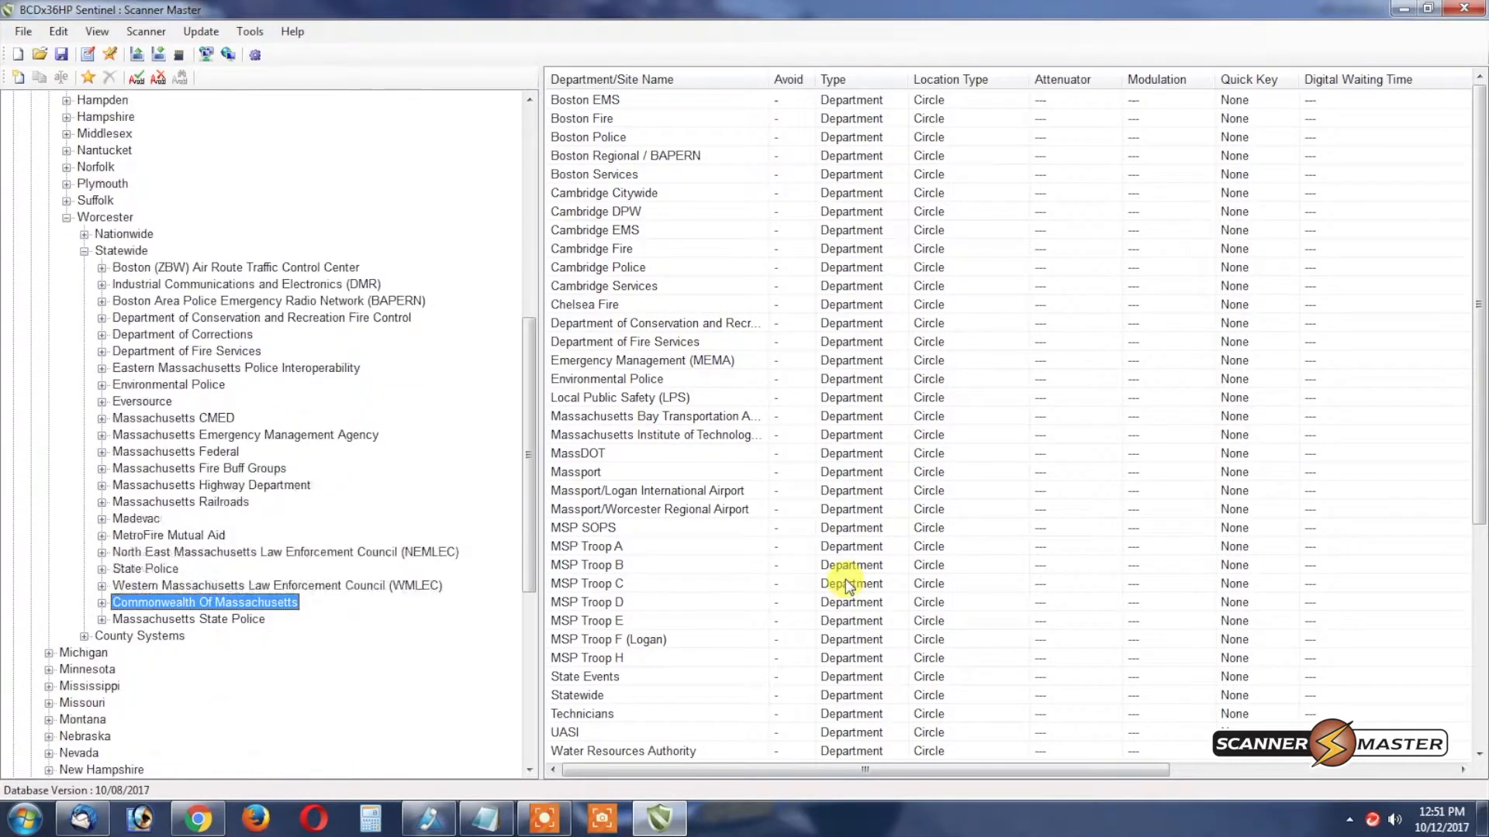
Step: Select Worcester Fire and Worcester Police together and bring up their favorites actions
left_click(689, 566)
scroll(692, 581, "down", 3)
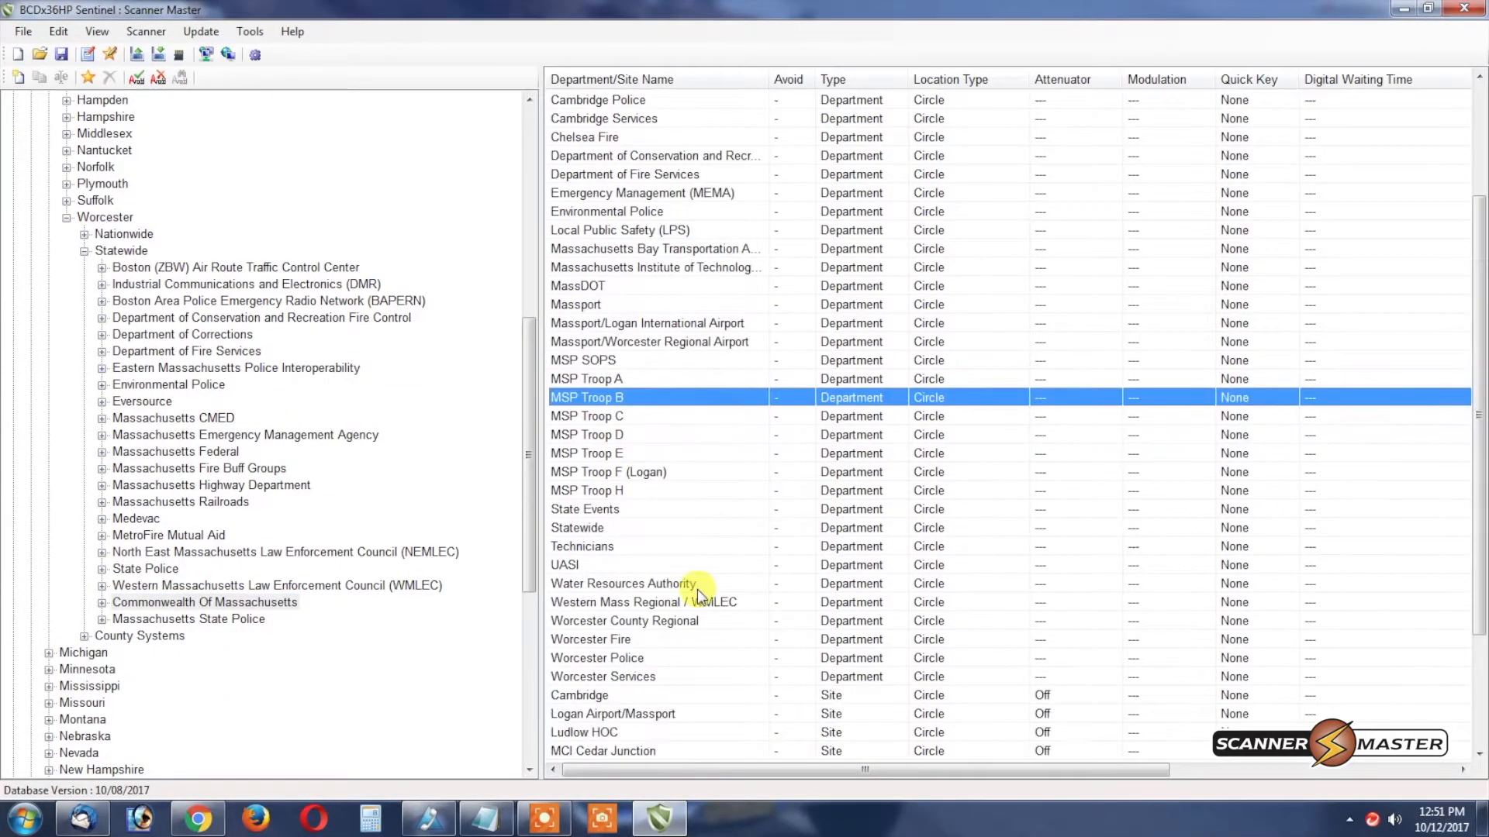
left_click(618, 642)
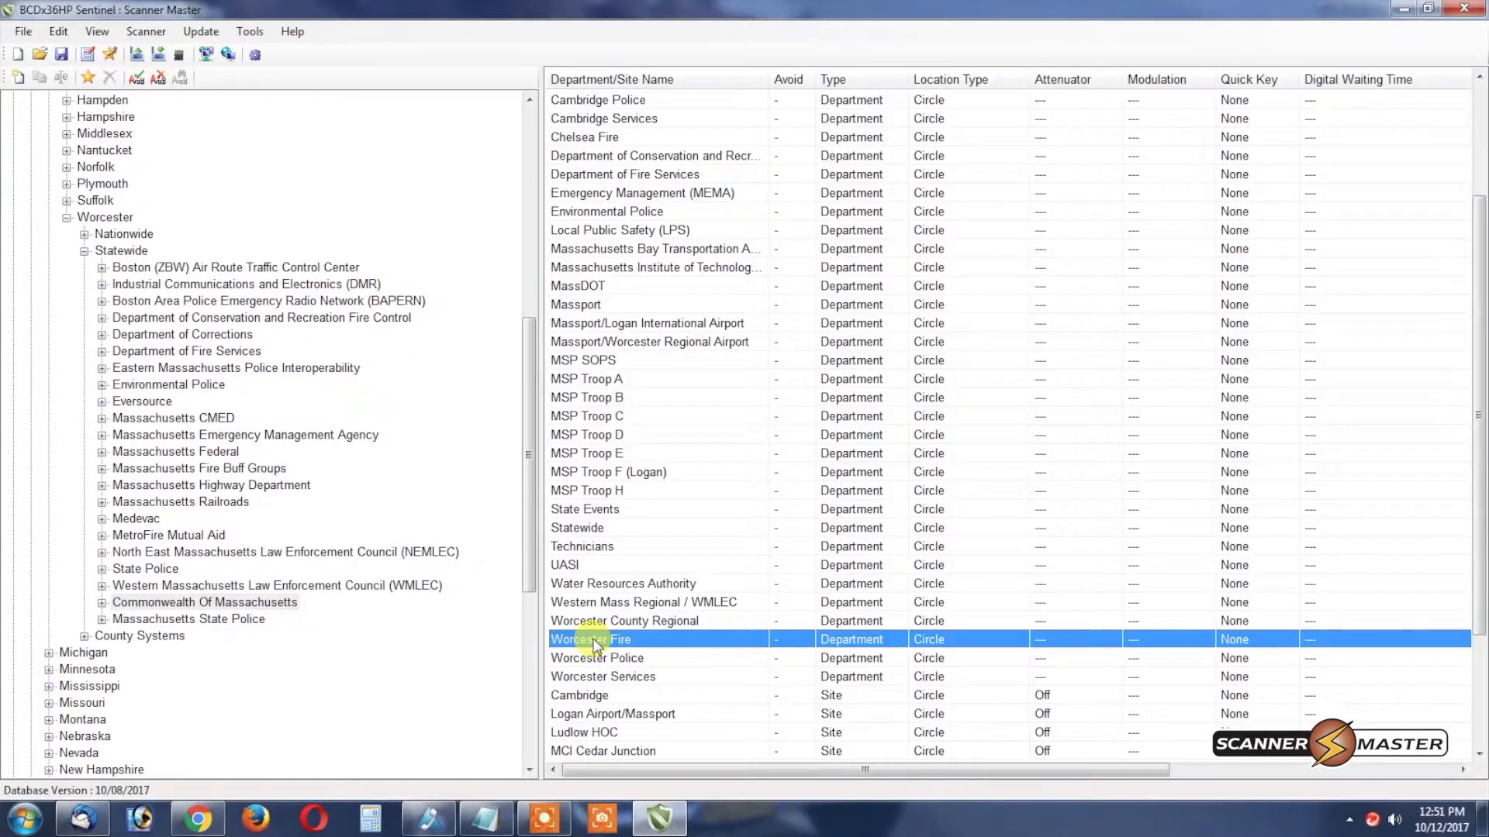
left_click(608, 657, "ctrl")
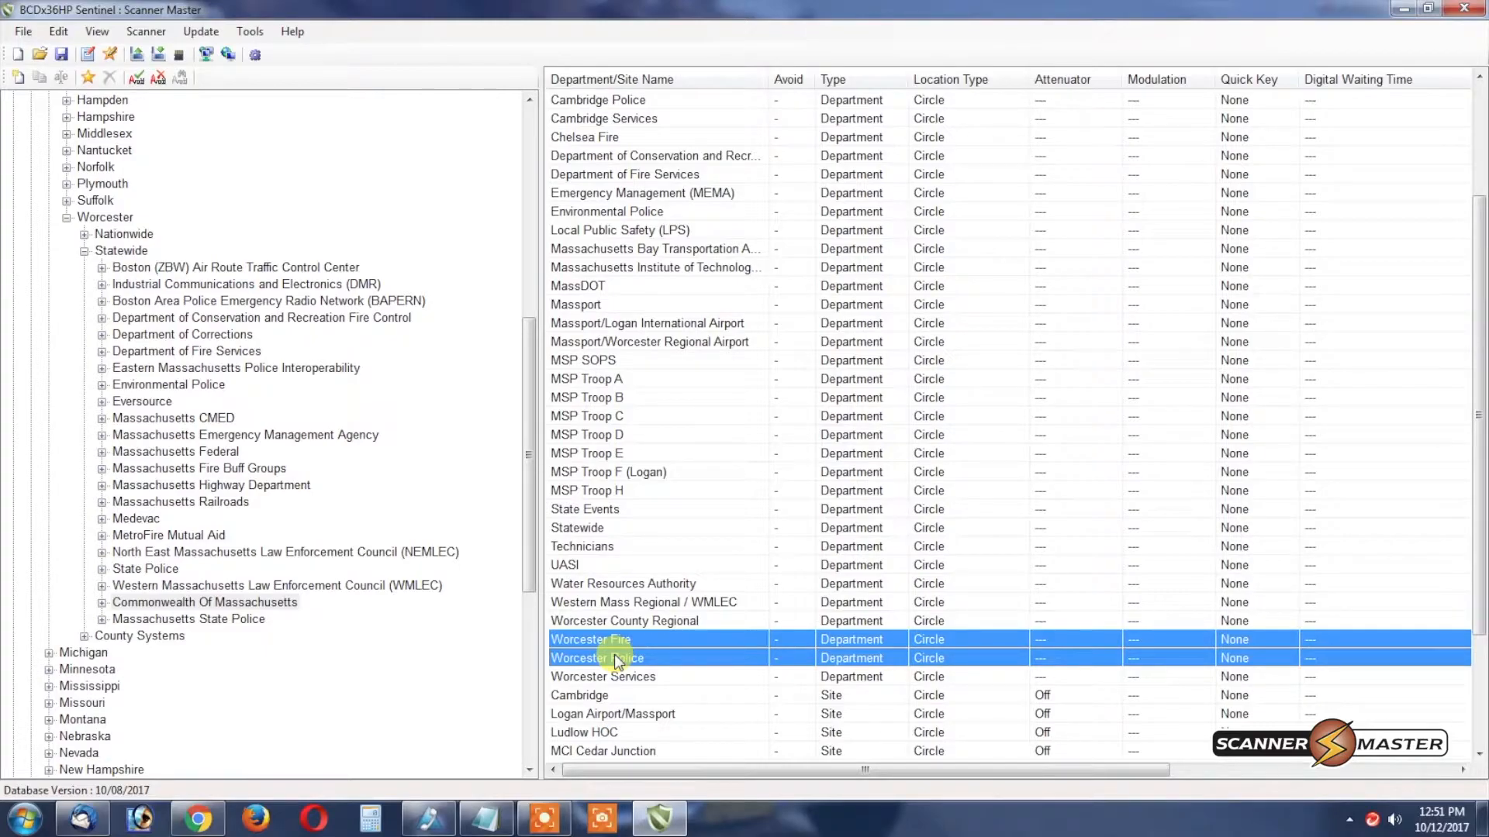
right_click(615, 660)
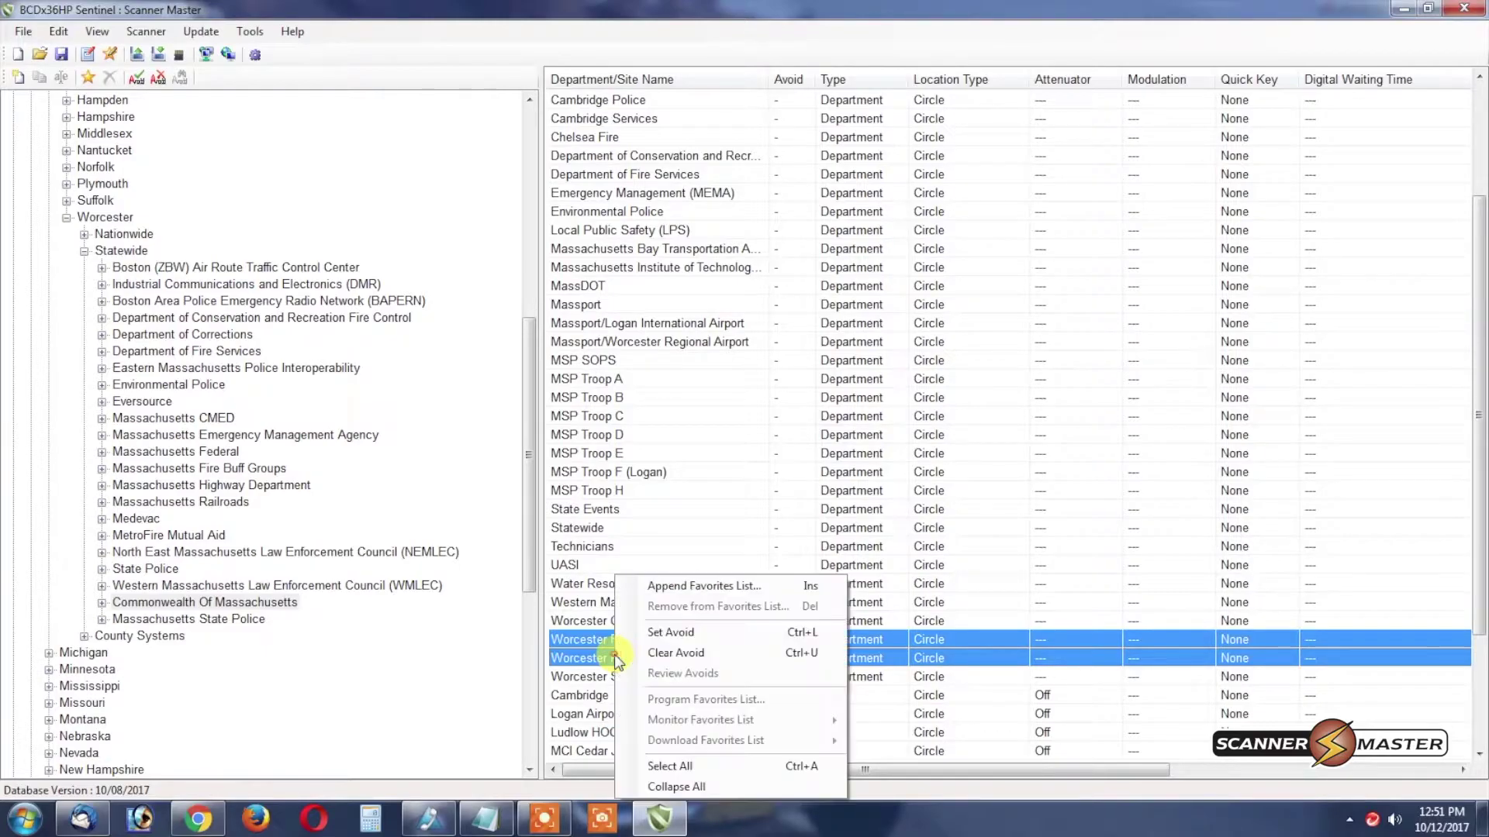
Step: Append the two departments to a new favorites list named 'Worcester County'
left_click(656, 590)
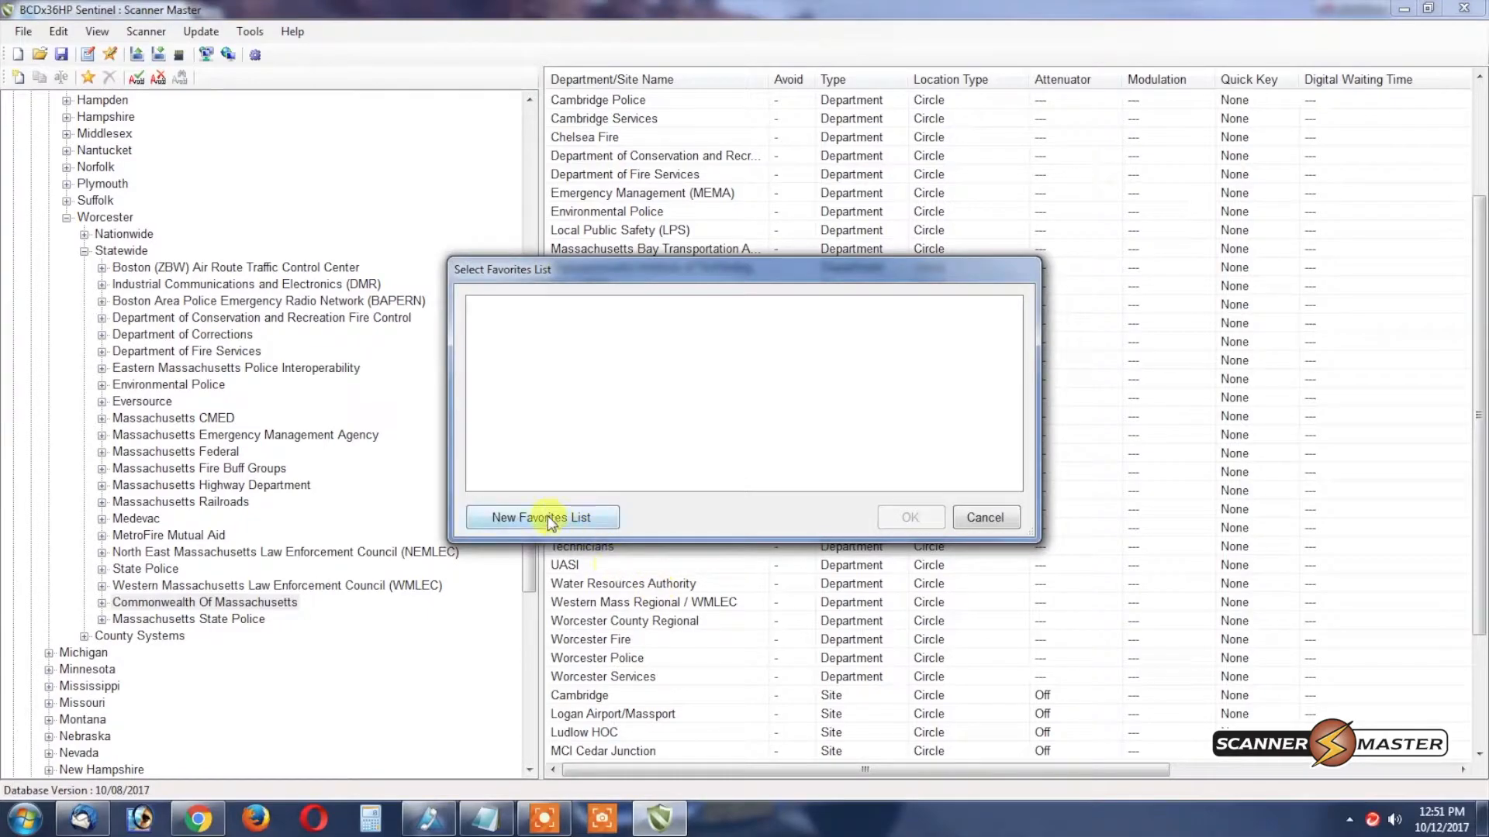
left_click(548, 516)
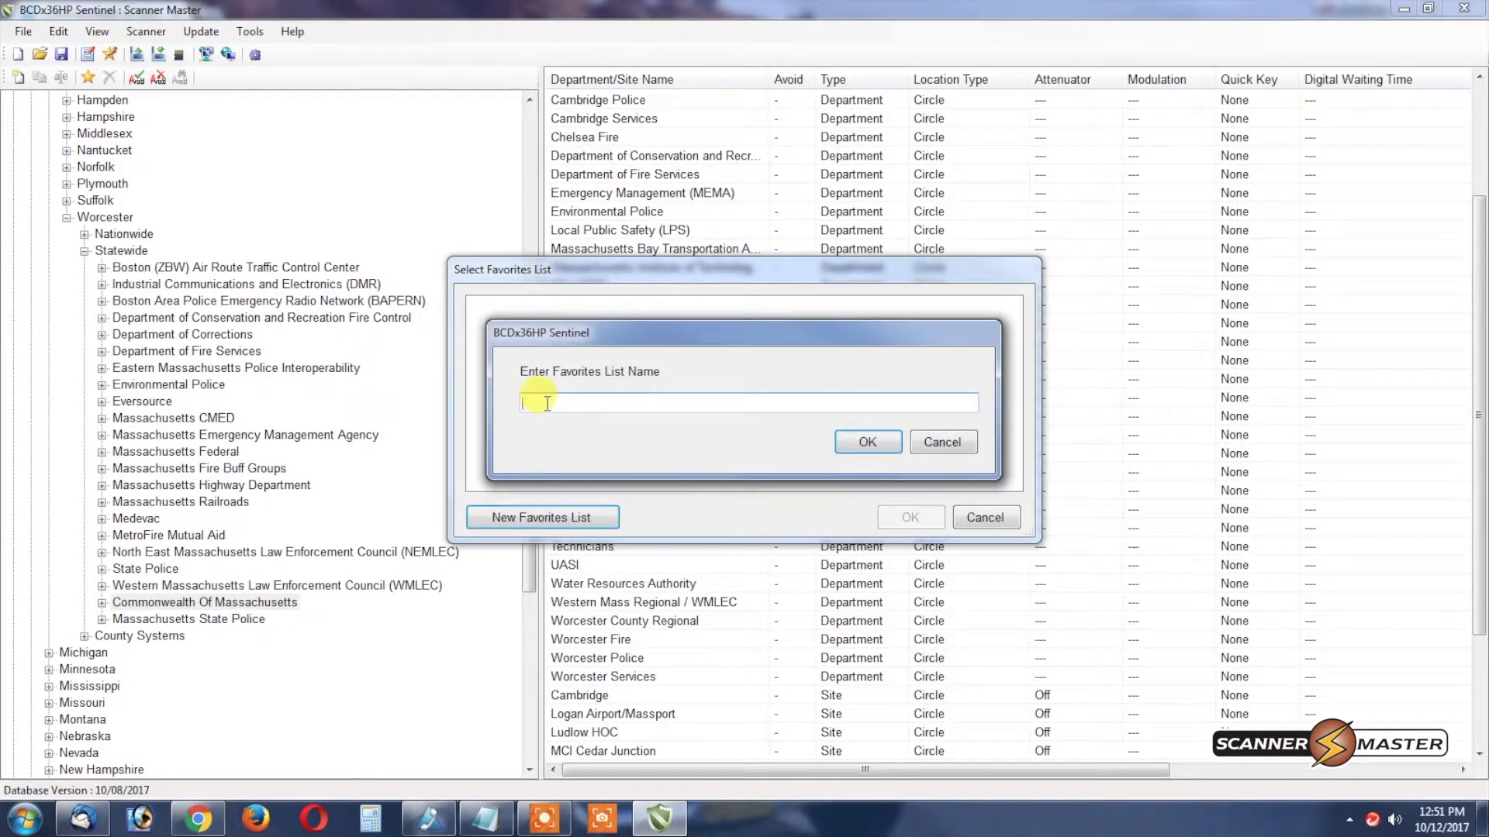
type("W")
type("orceste")
type("r County")
left_click(868, 443)
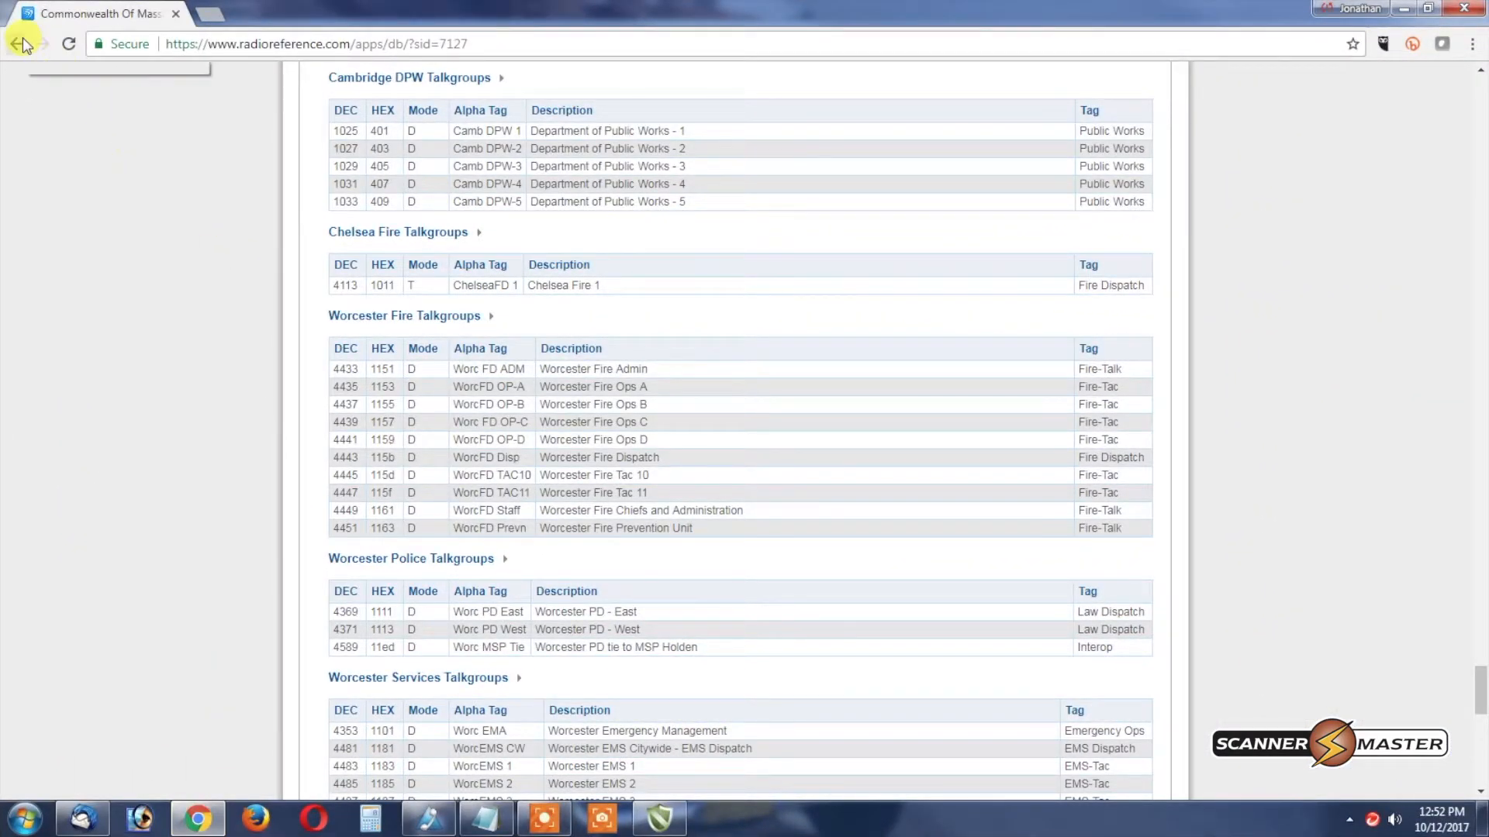
left_click(17, 41)
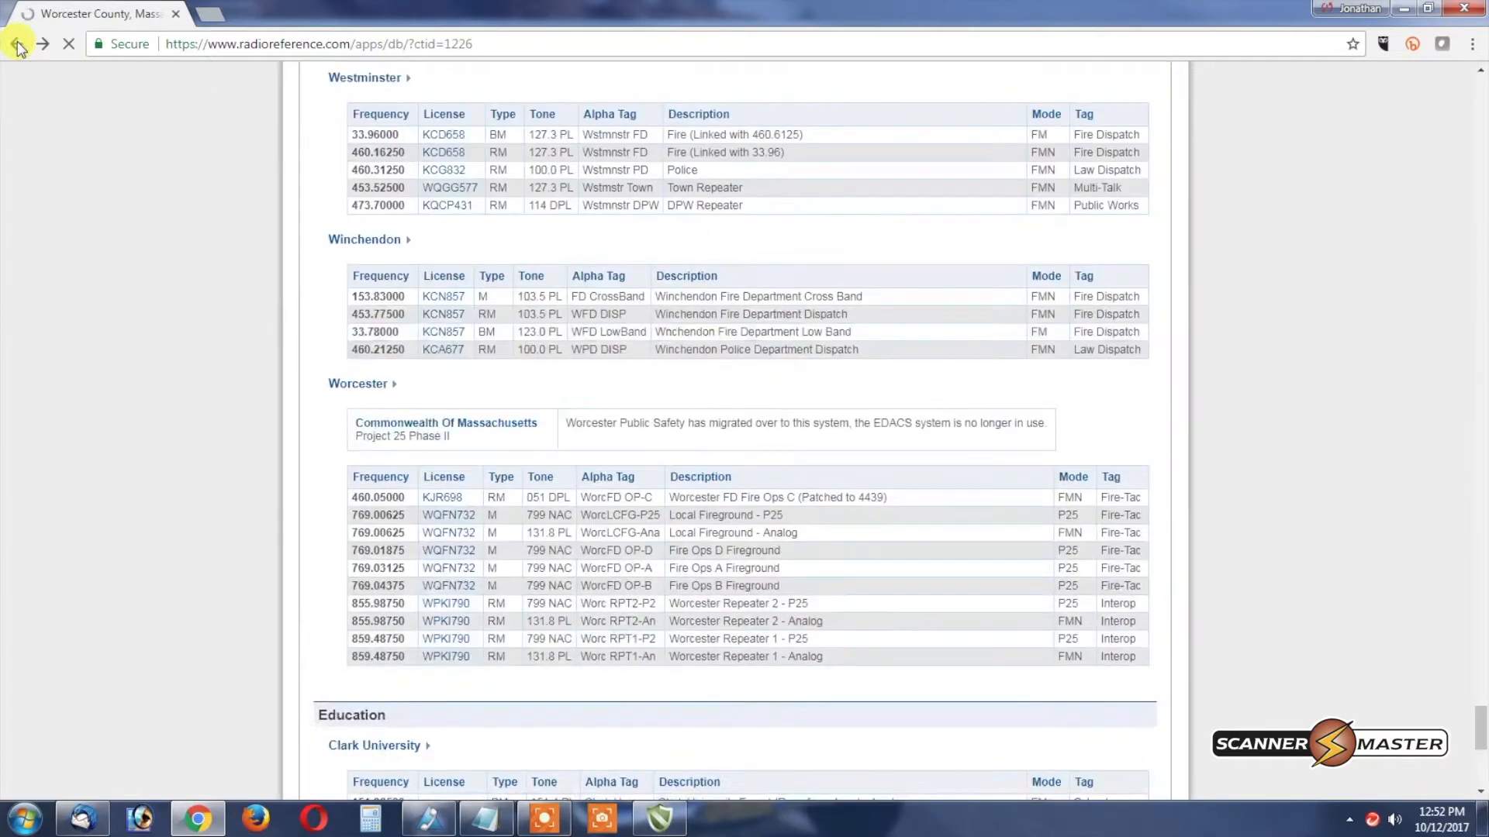
mouse_move(500, 478)
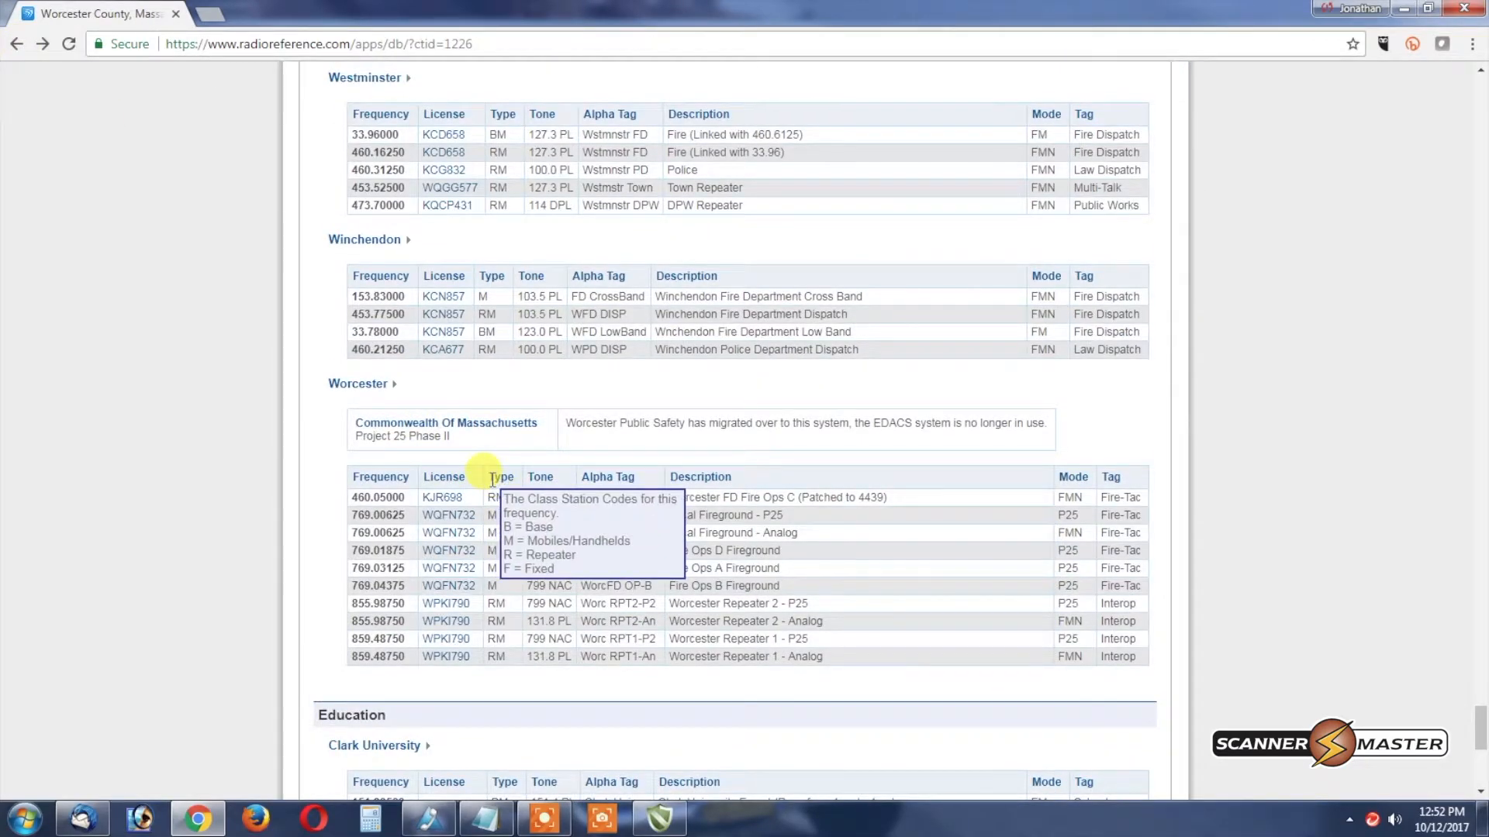
scroll(489, 477, "up", 2)
scroll(489, 478, "up", 2)
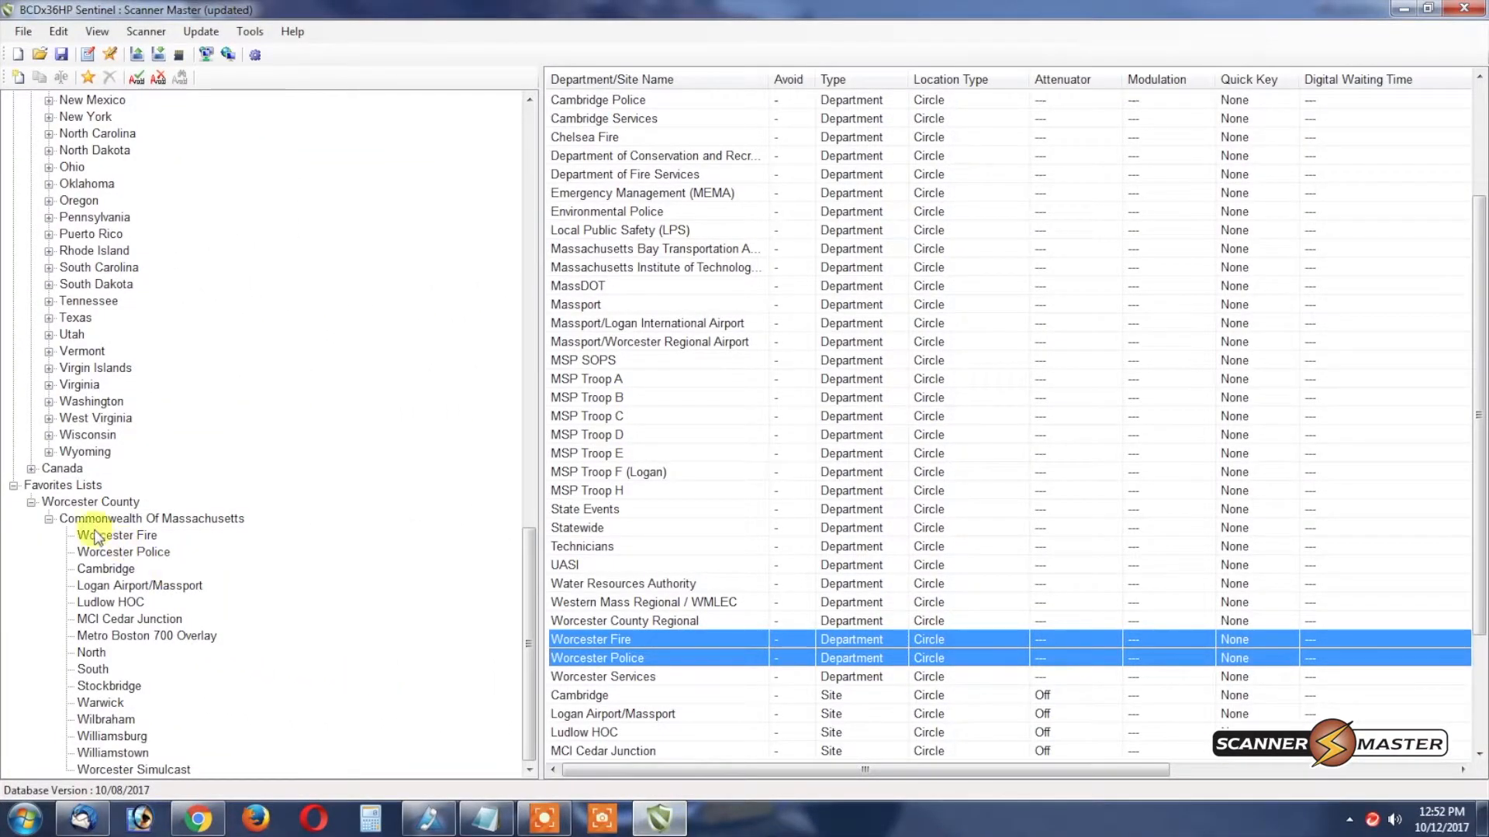
Step: Drill into Worcester's County Systems to show the Westborough channels
left_click(50, 519)
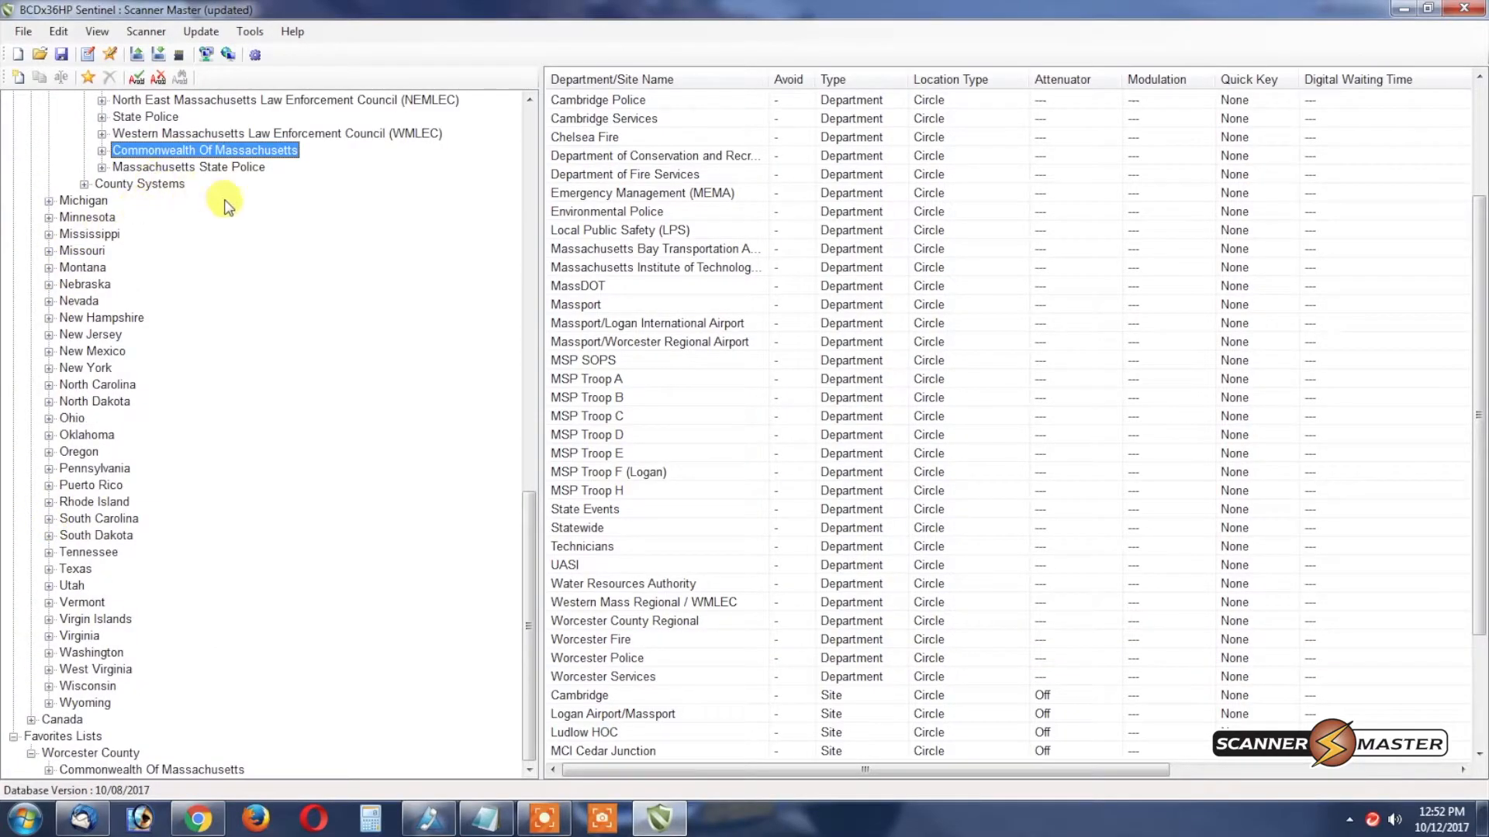
scroll(208, 231, "up", 6)
scroll(209, 231, "up", 6)
scroll(208, 232, "up", 4)
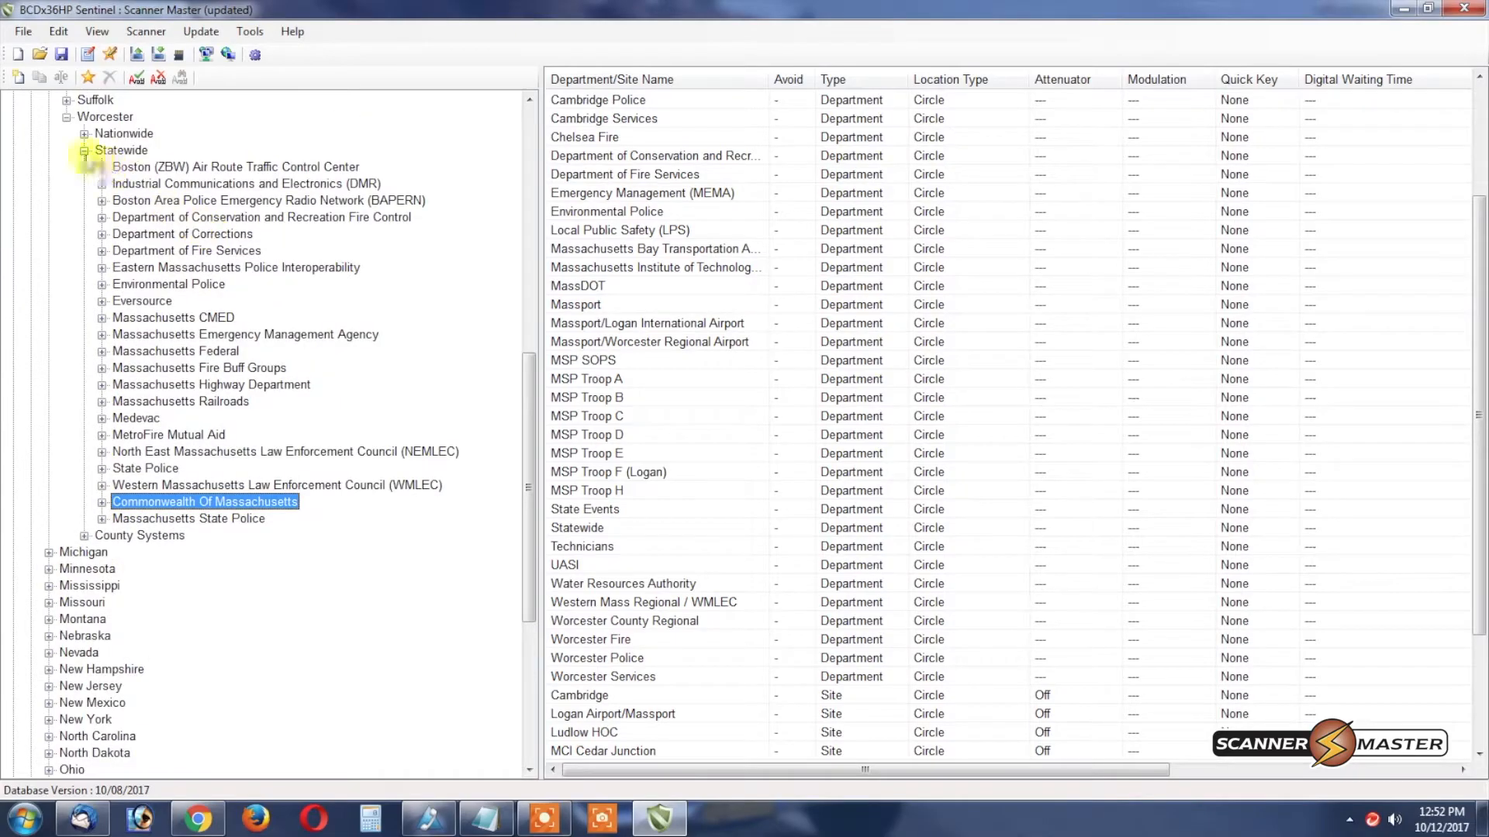
left_click(85, 151)
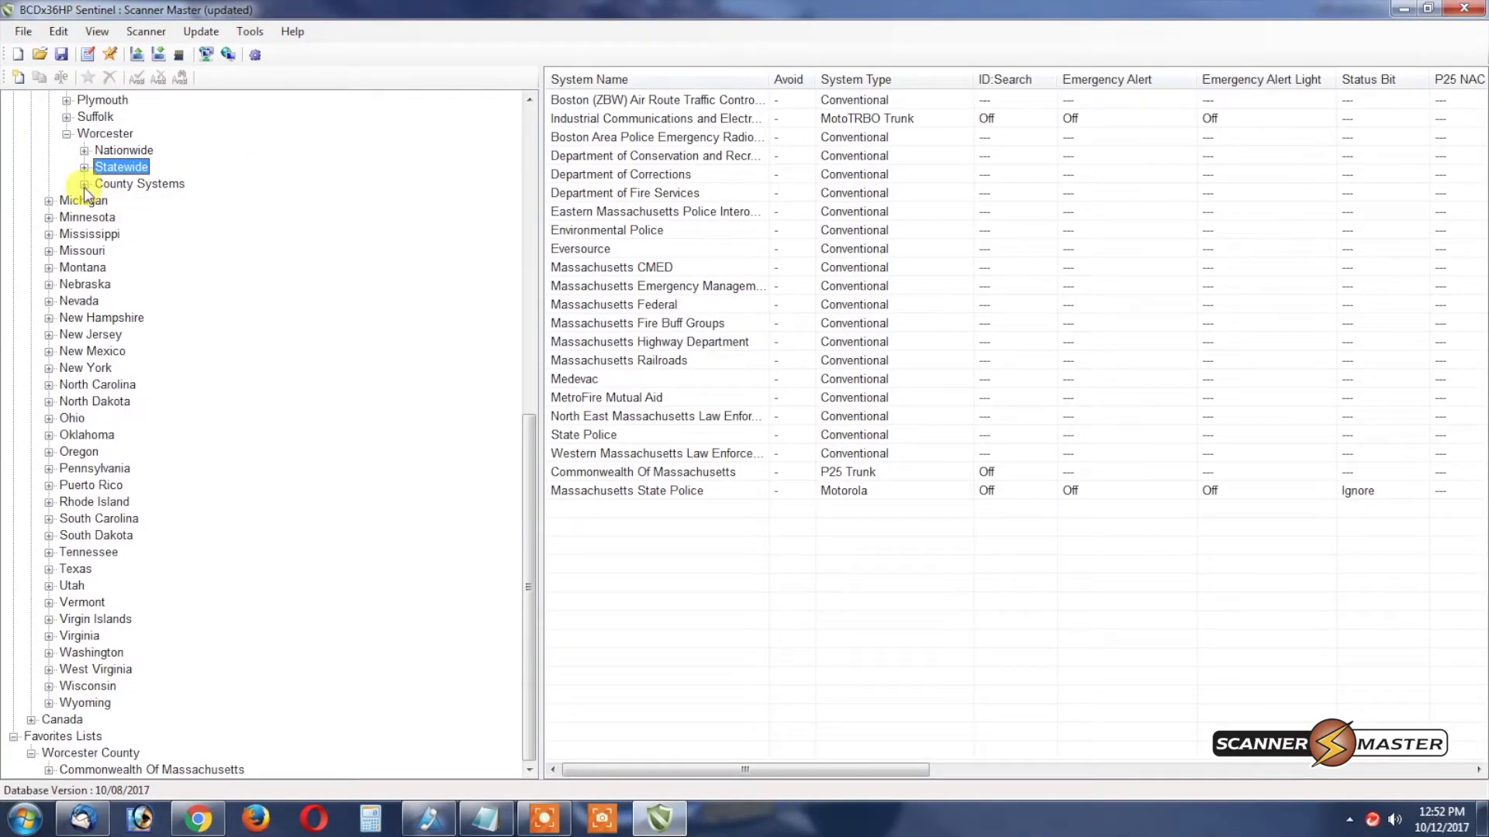
left_click(84, 184)
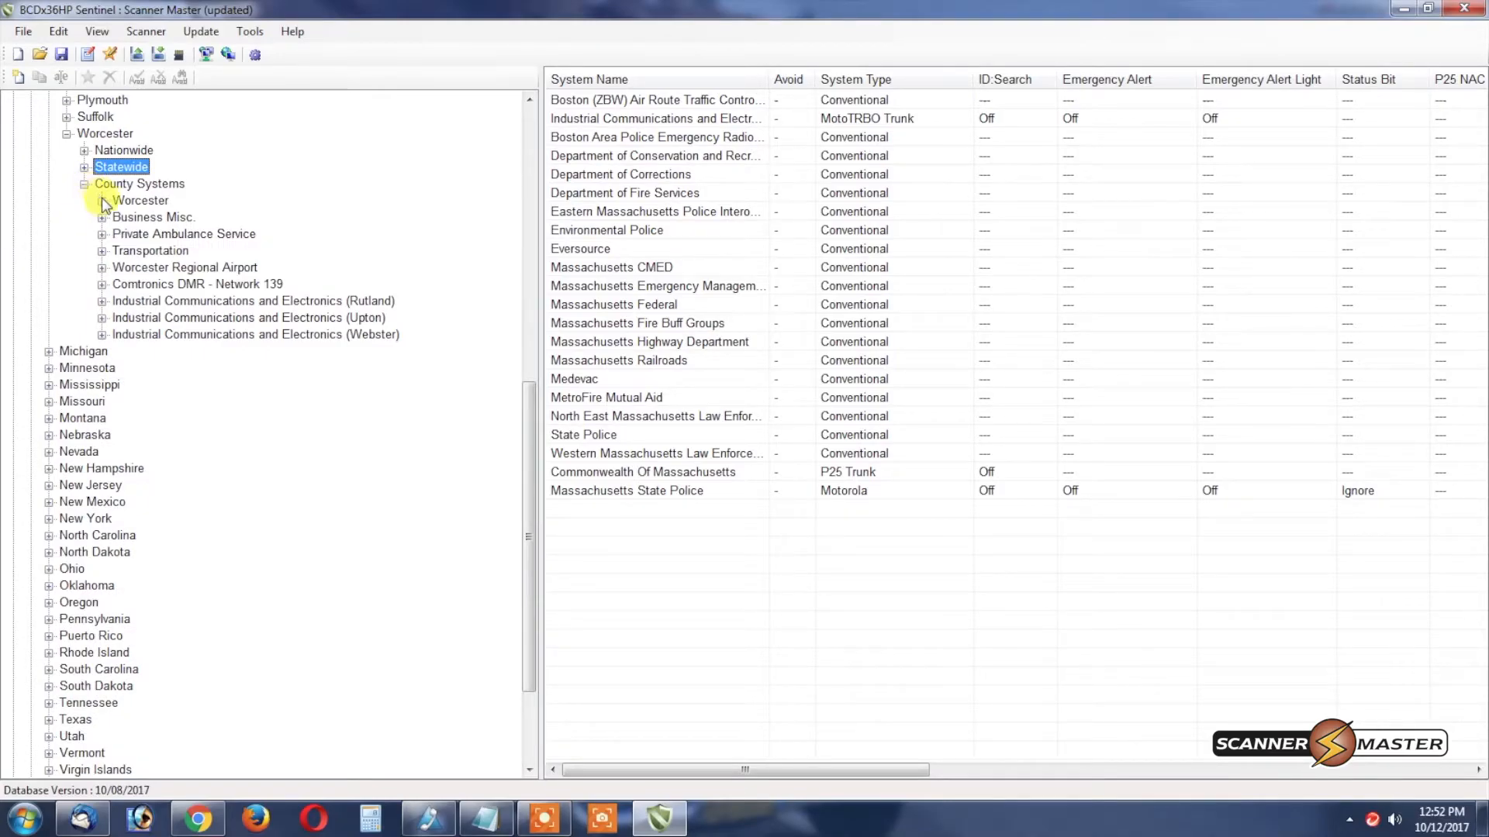
left_click(101, 200)
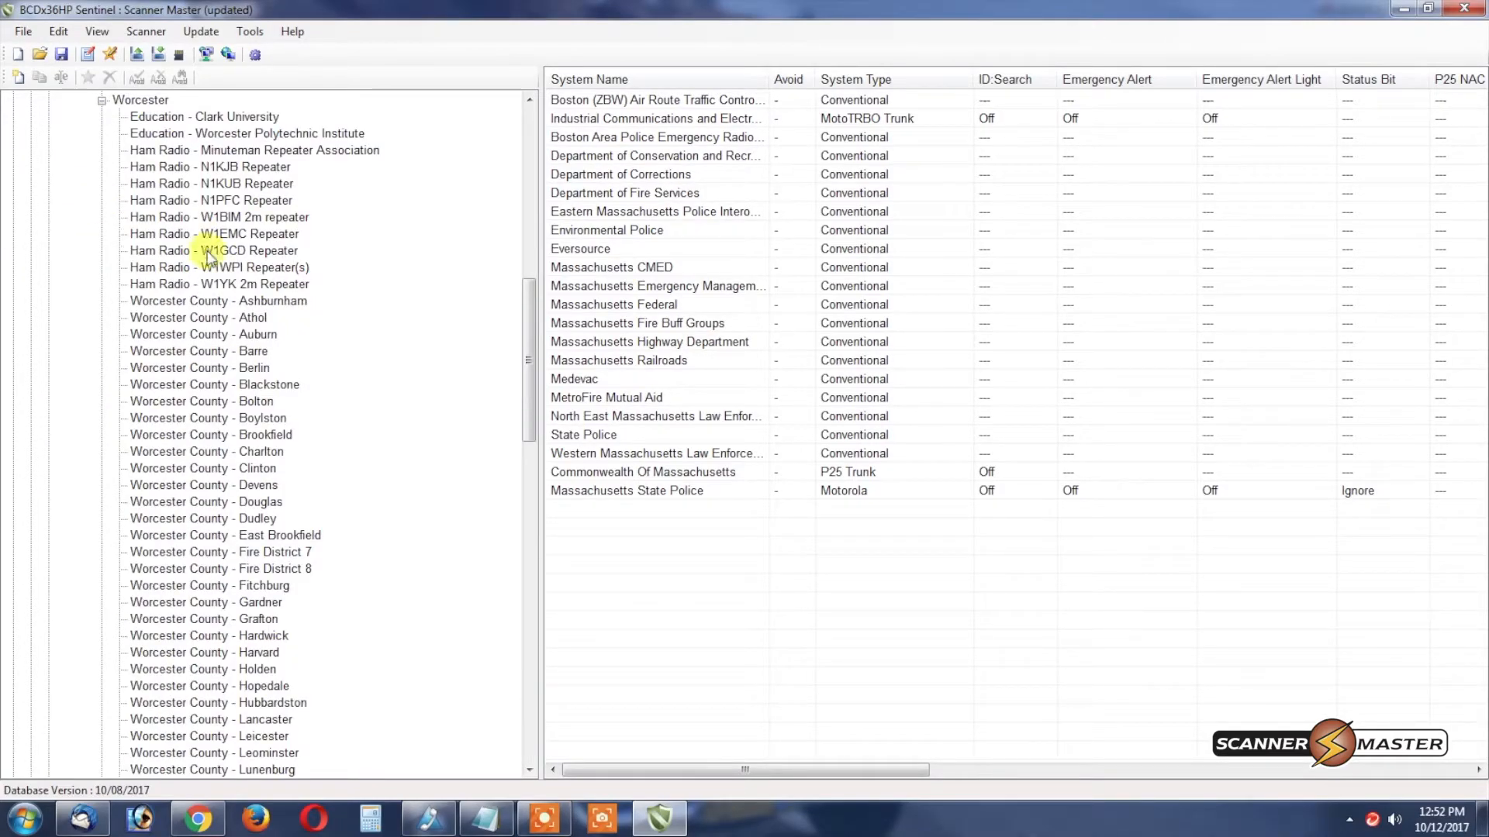
scroll(243, 512, "down", 3)
scroll(243, 529, "down", 1)
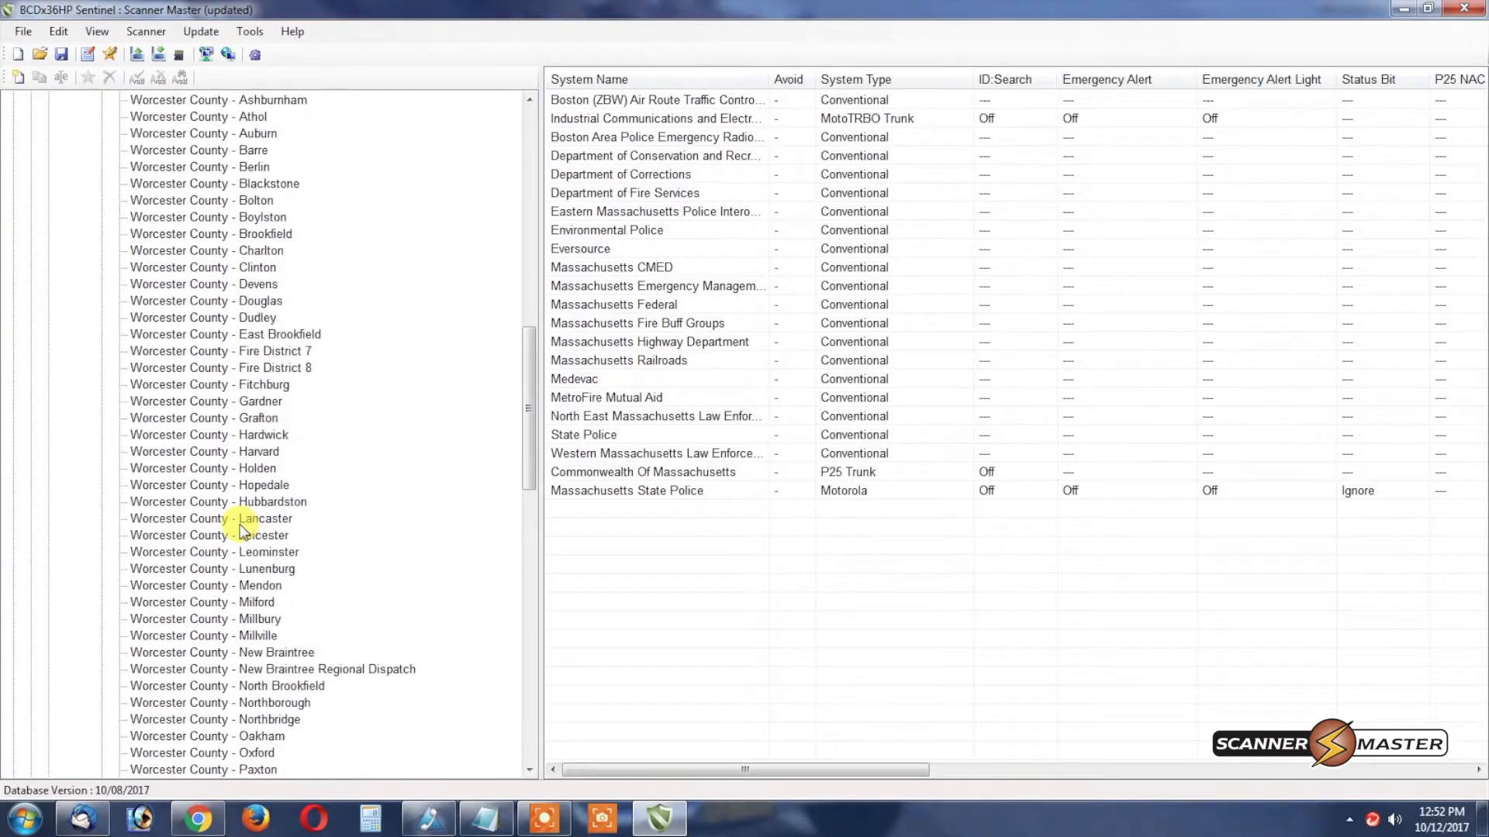
scroll(242, 529, "down", 2)
scroll(242, 529, "down", 2)
scroll(242, 529, "down", 1)
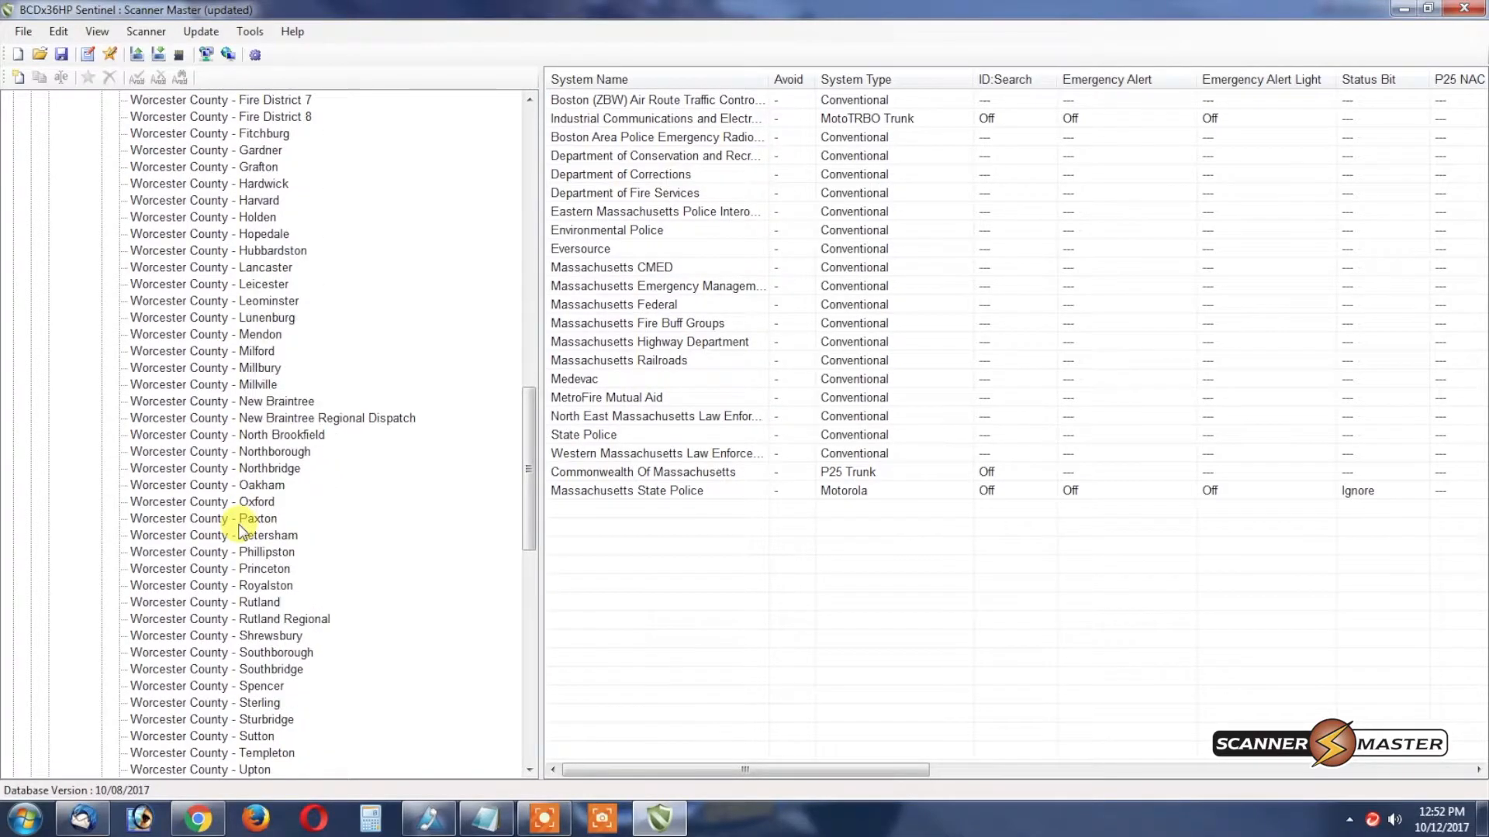
scroll(242, 530, "down", 1)
scroll(242, 529, "down", 2)
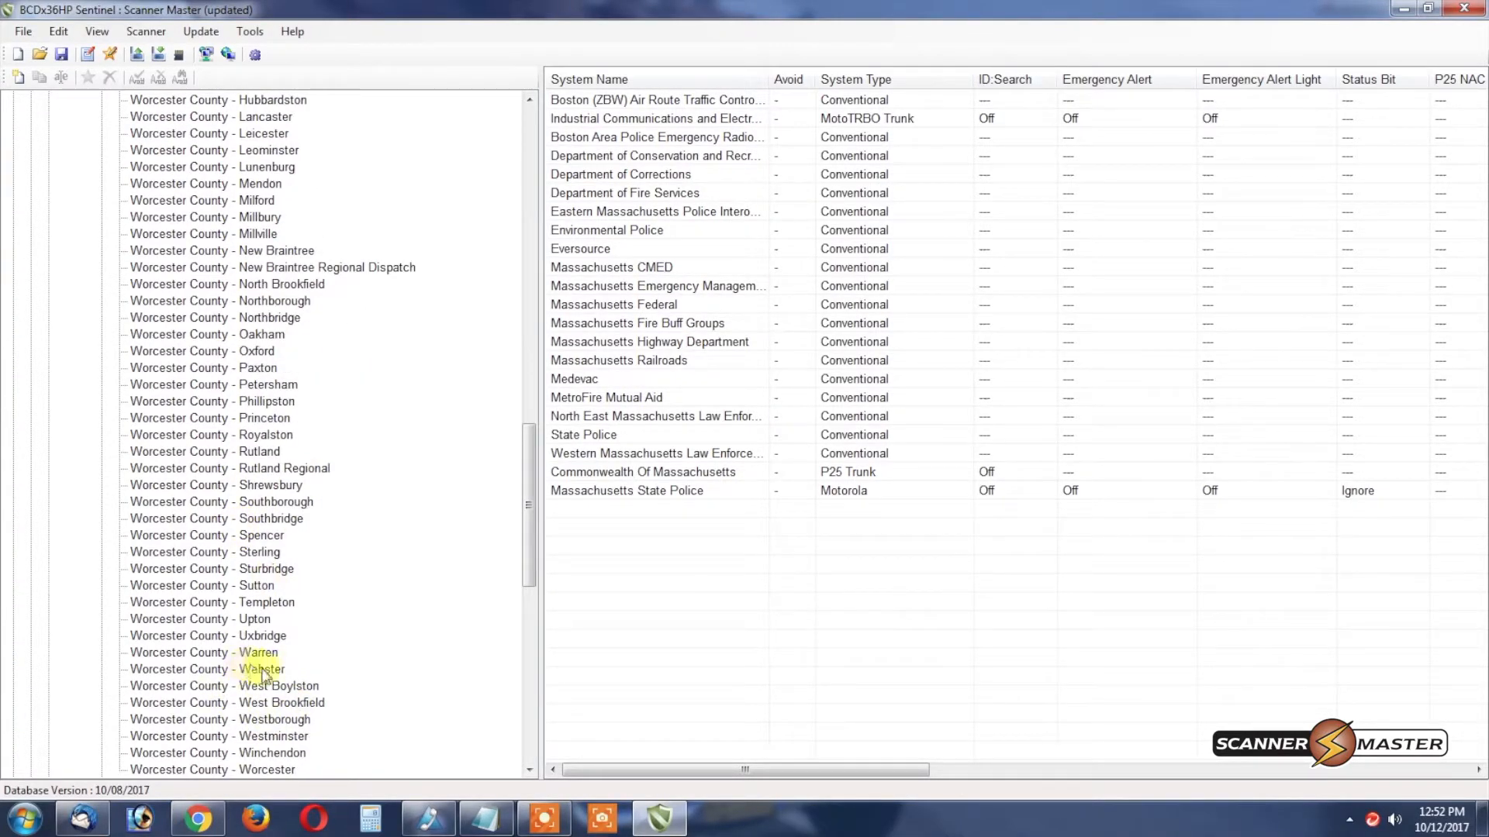
left_click(269, 721)
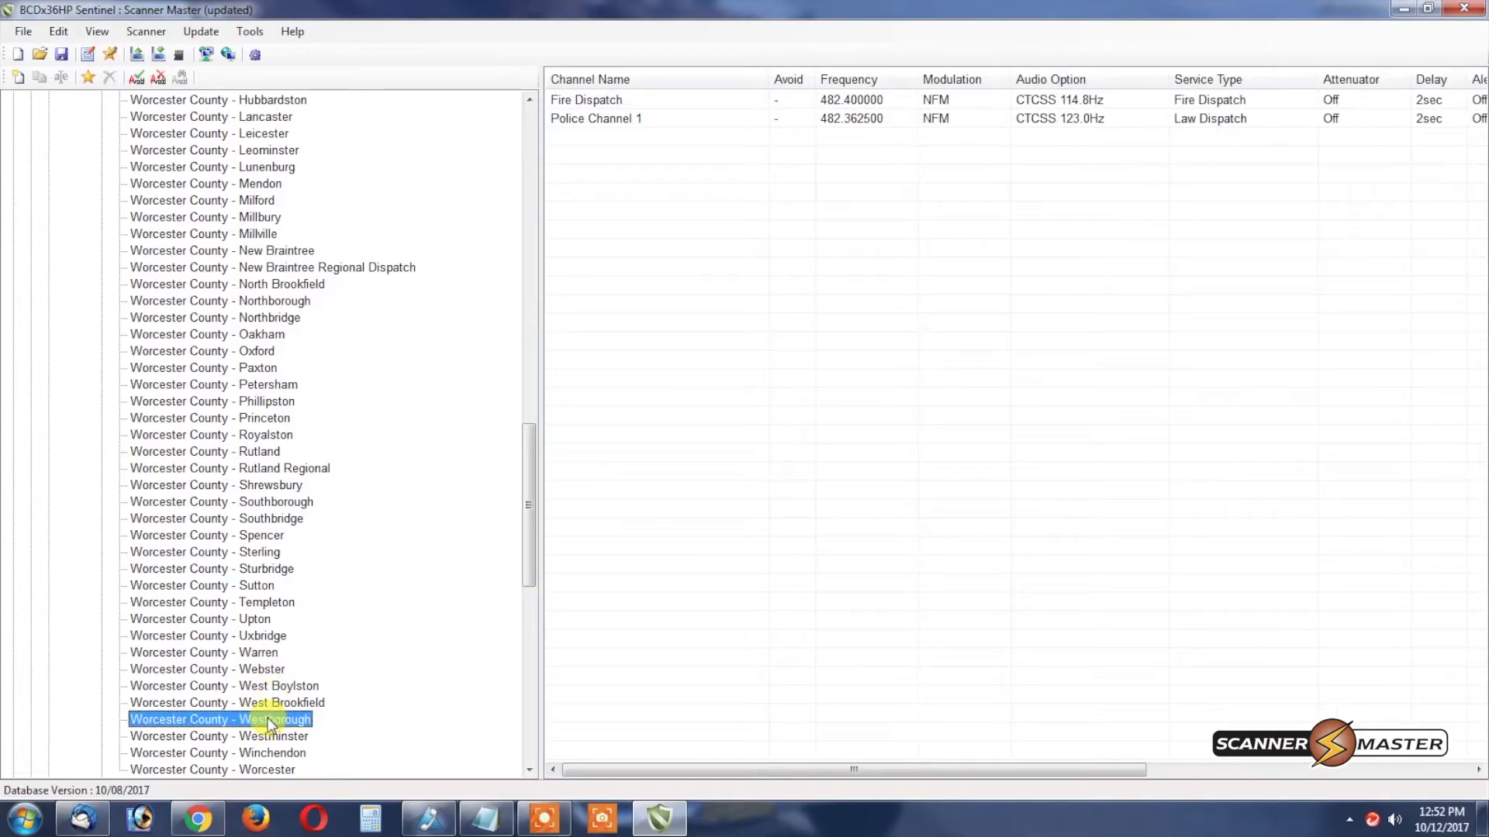
Step: Append Westborough Fire Dispatch and Police Channel 1 to the Worcester County favorites list
left_click(599, 99)
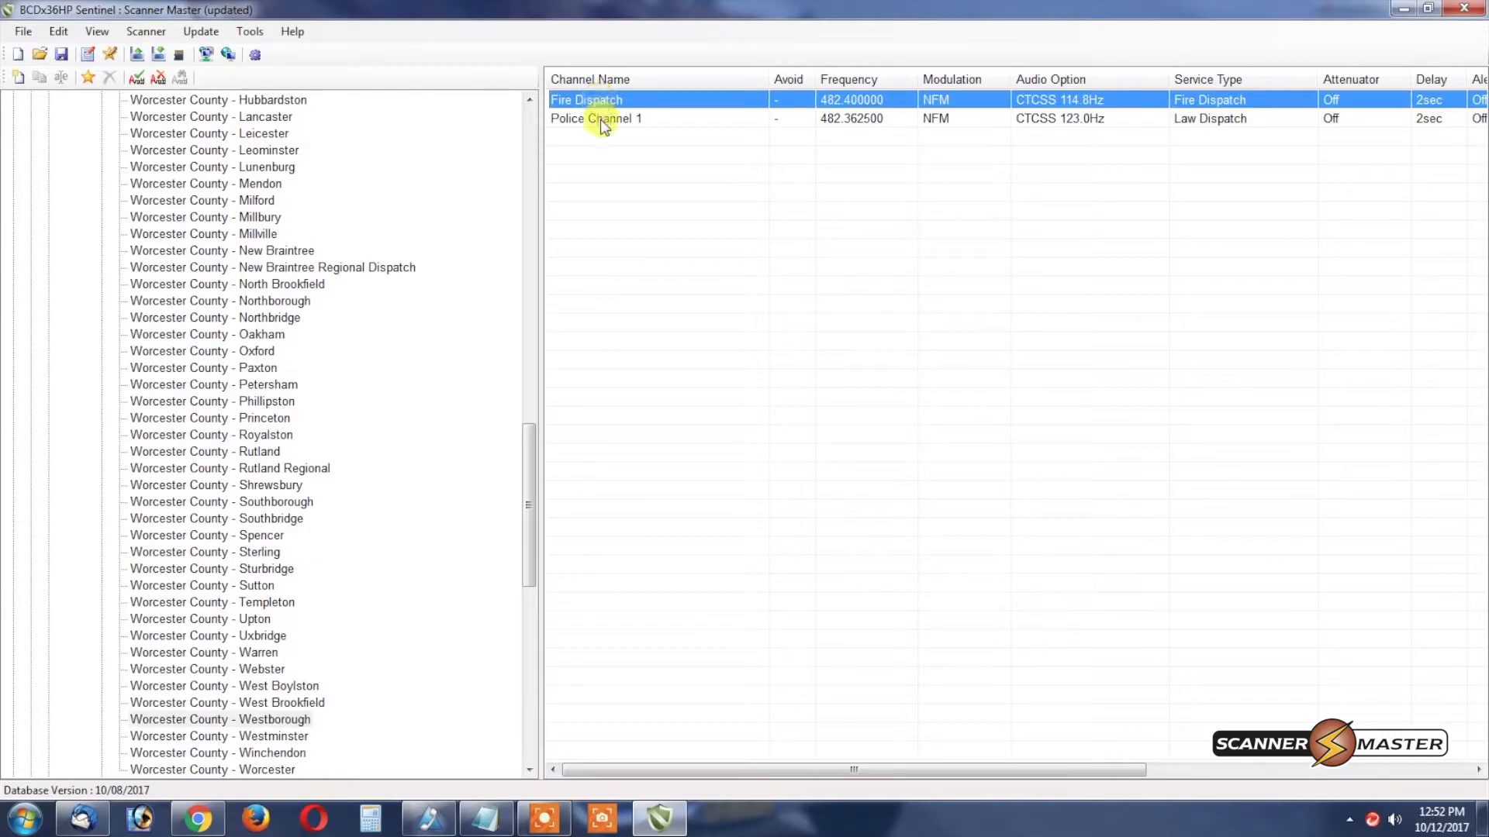
left_click(602, 121, "shift")
right_click(609, 124)
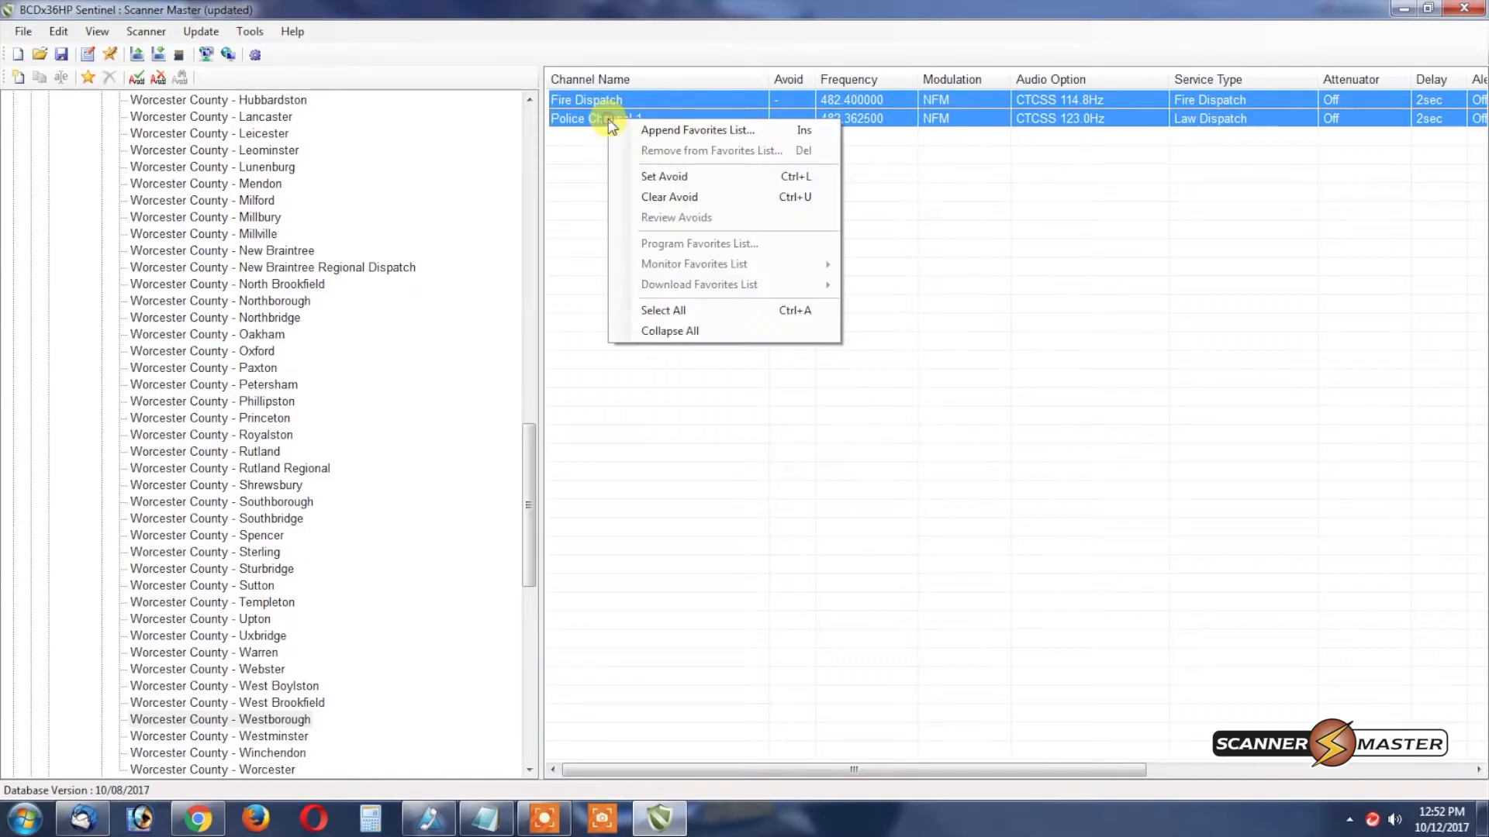
left_click(698, 128)
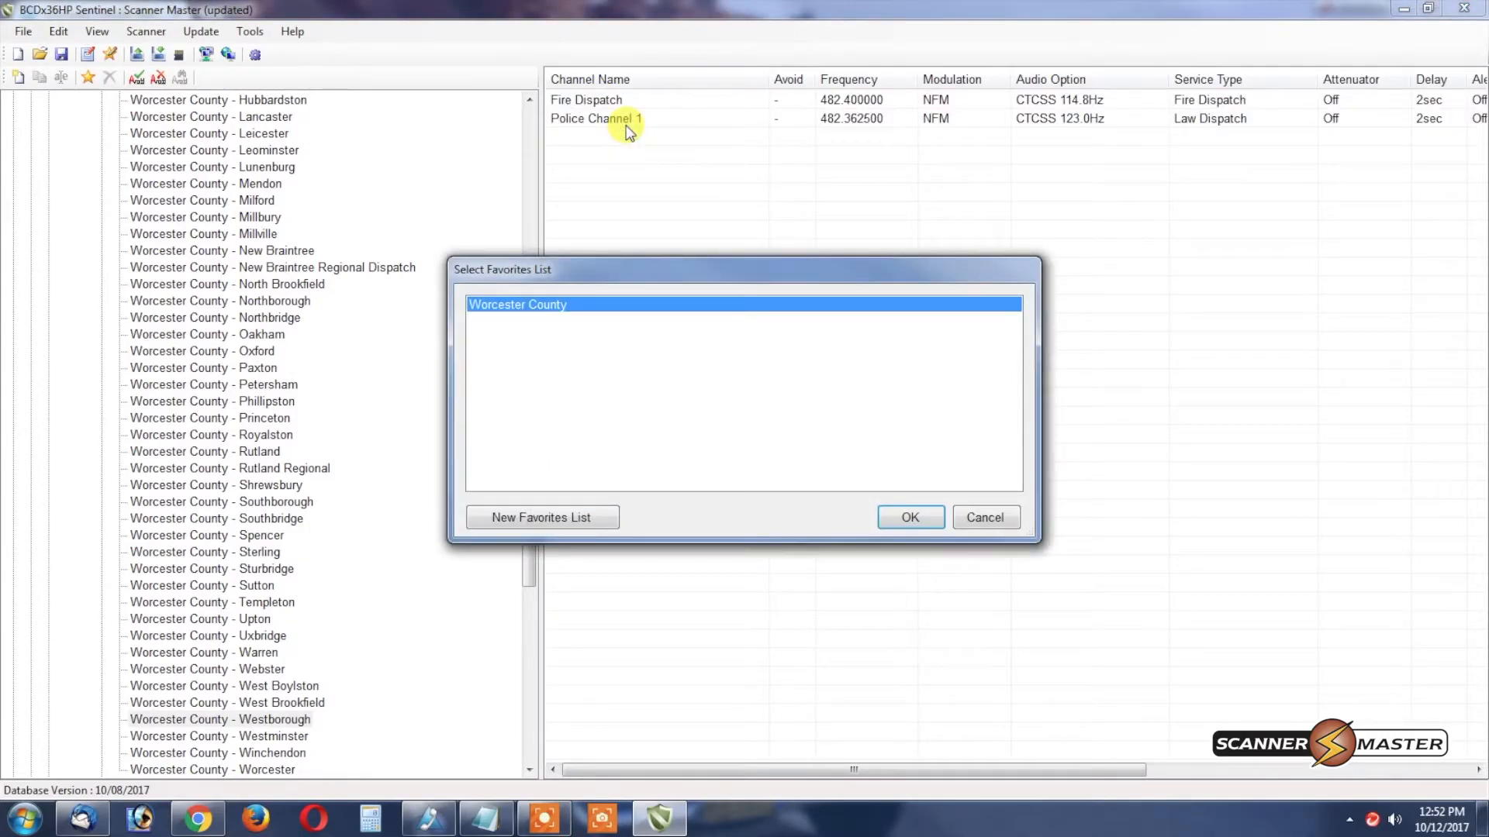
left_click(916, 516)
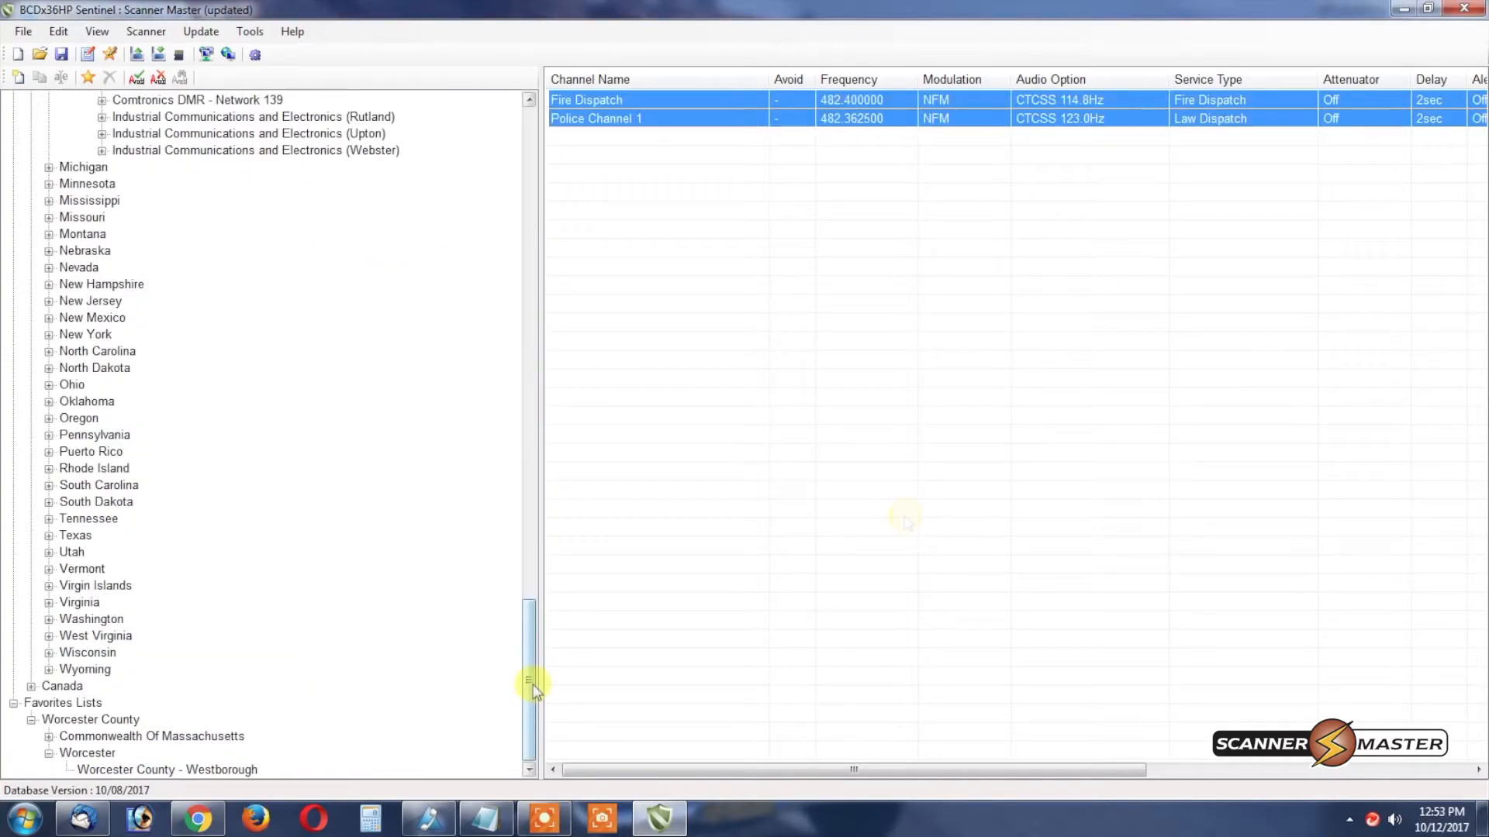
left_click(64, 703)
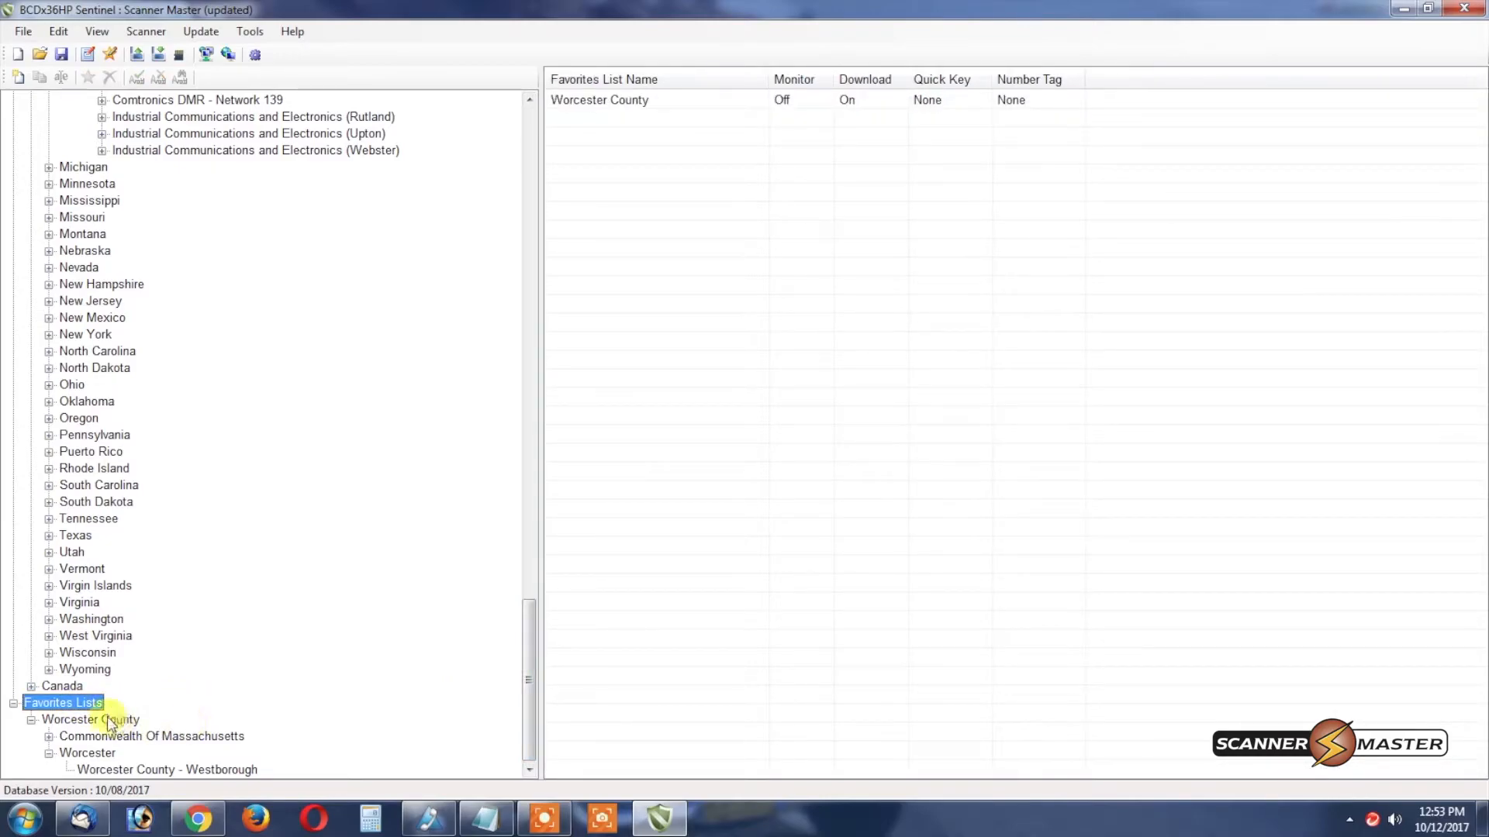
left_click(51, 735)
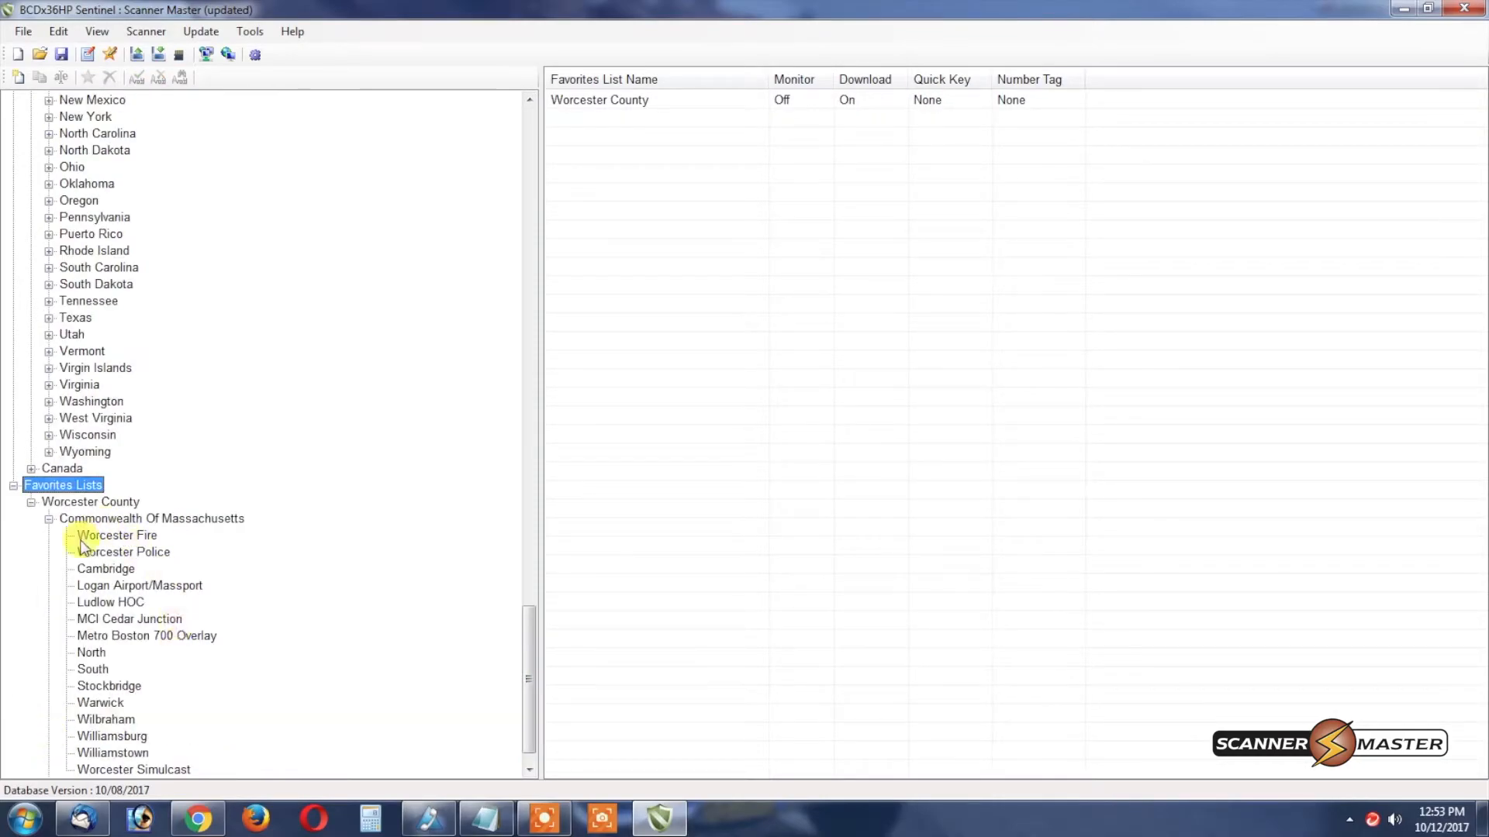
scroll(117, 547, "down", 1)
left_click(111, 502)
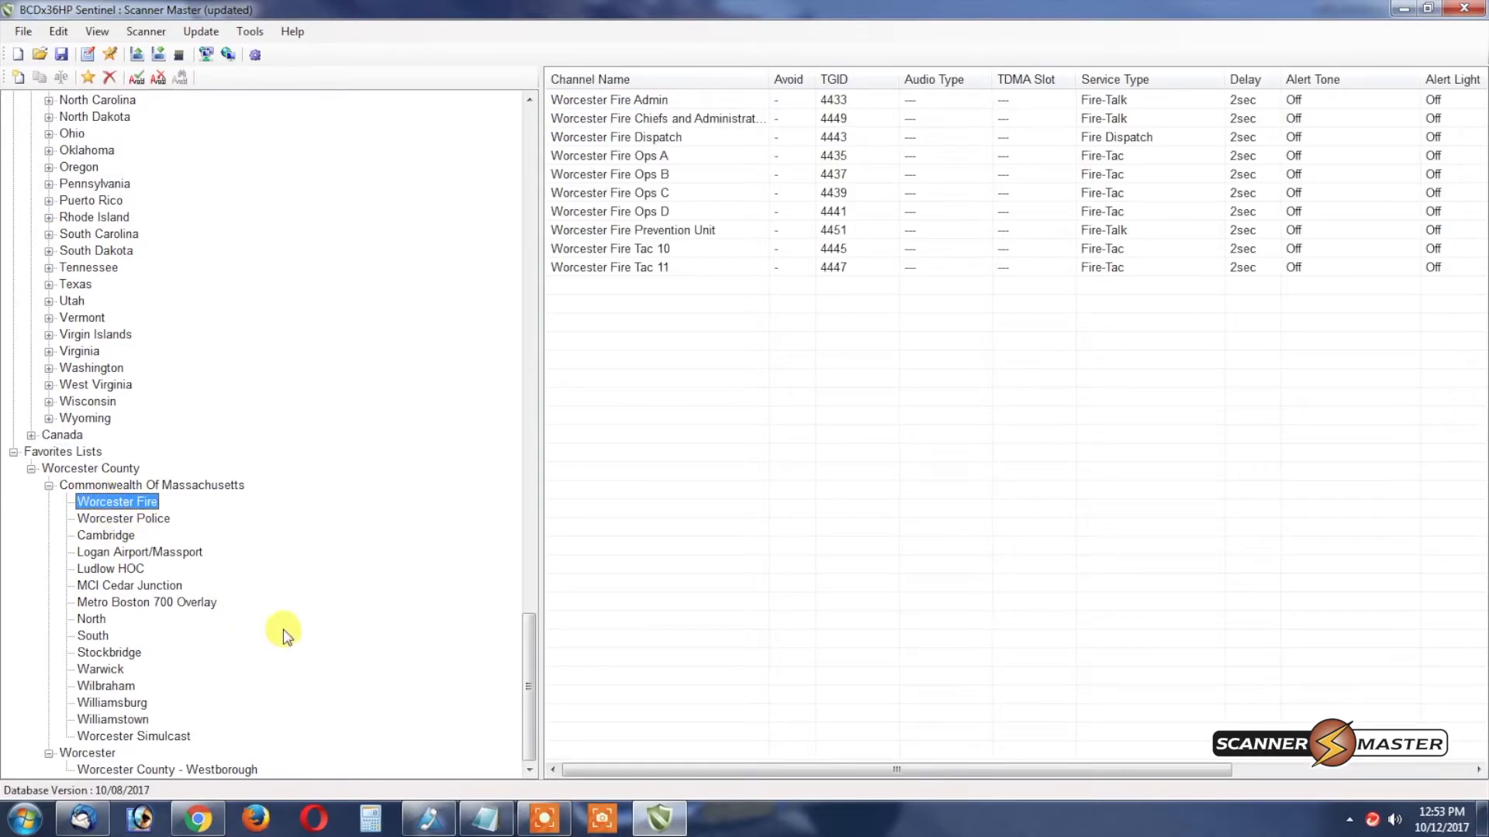
left_click(166, 770)
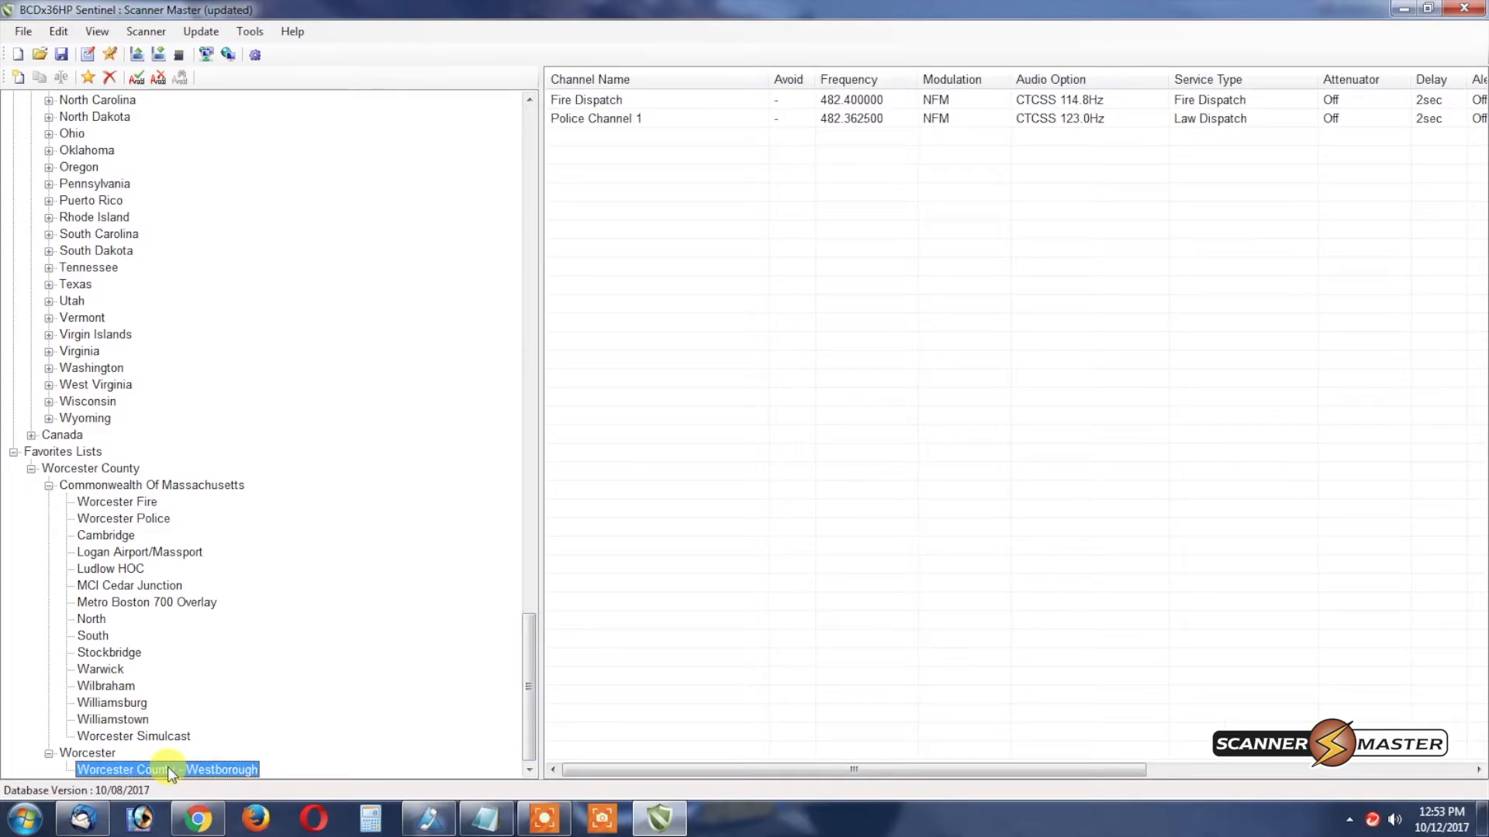
left_click(61, 31)
Step: In the profile's Scan Selection, set the Worcester County favorites list to Monitor On
left_click(103, 53)
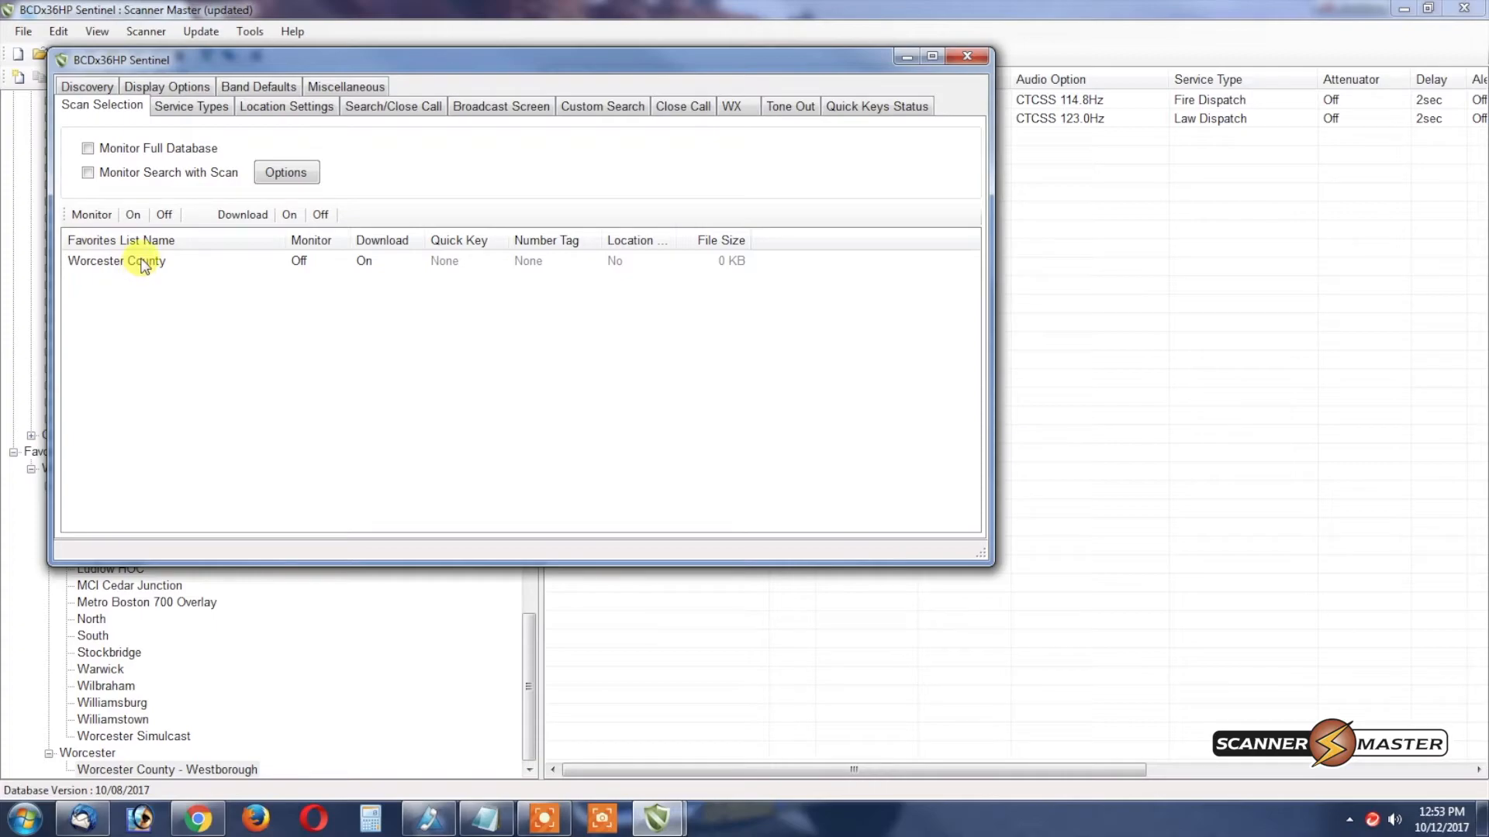
left_click(143, 266)
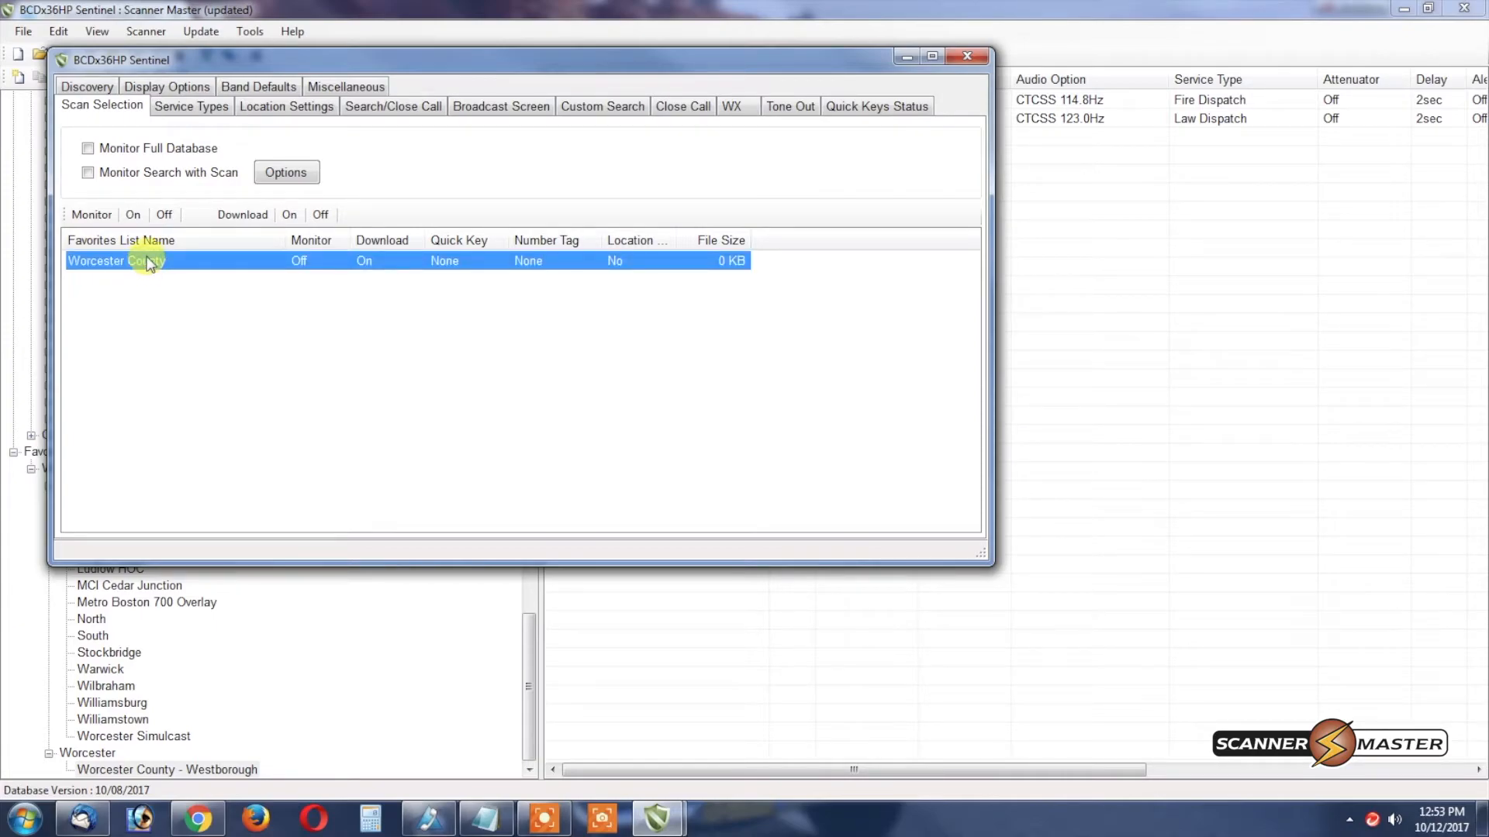
left_click(132, 214)
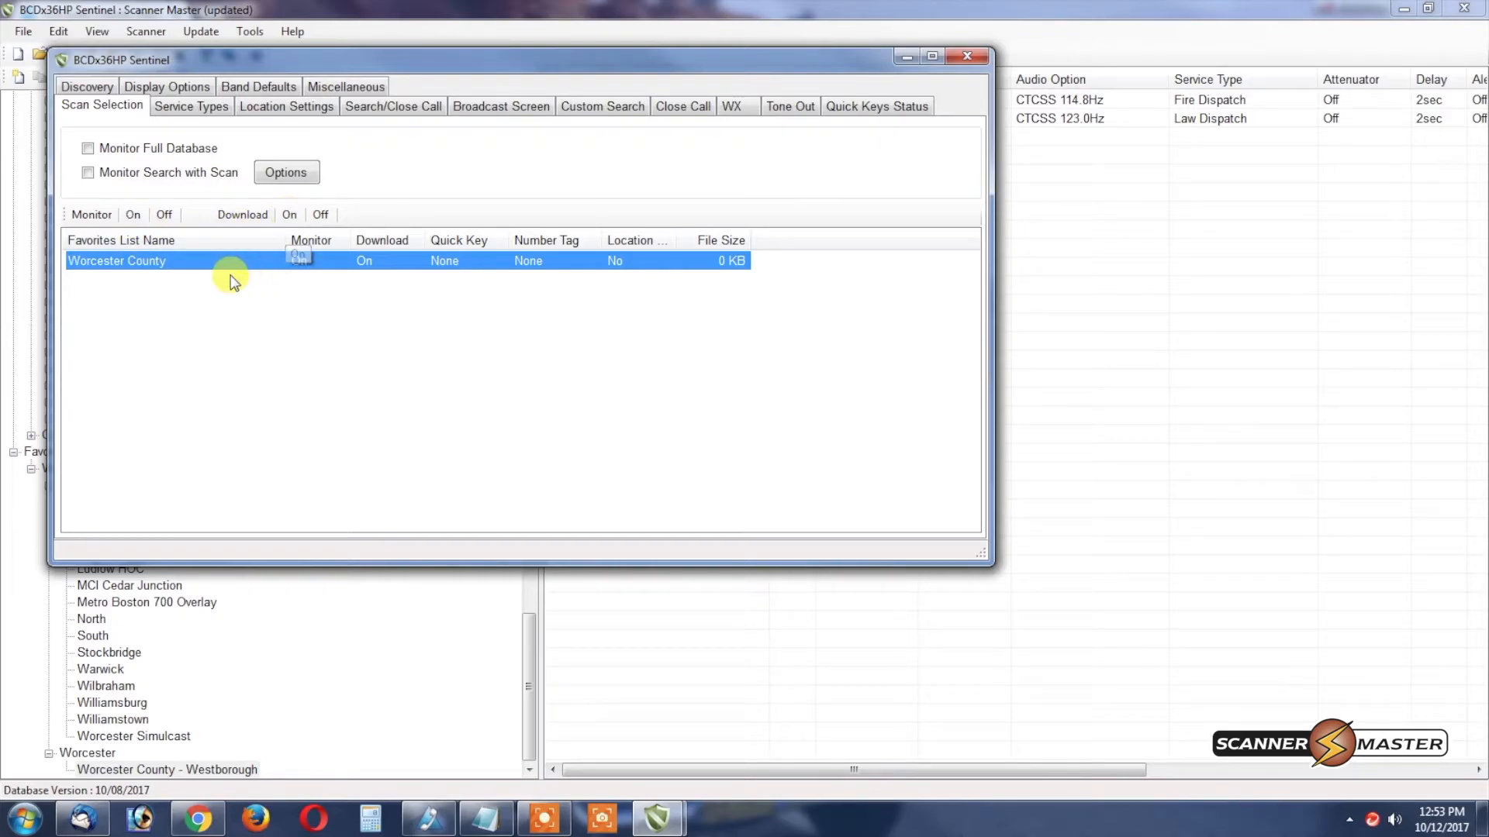
left_click(966, 56)
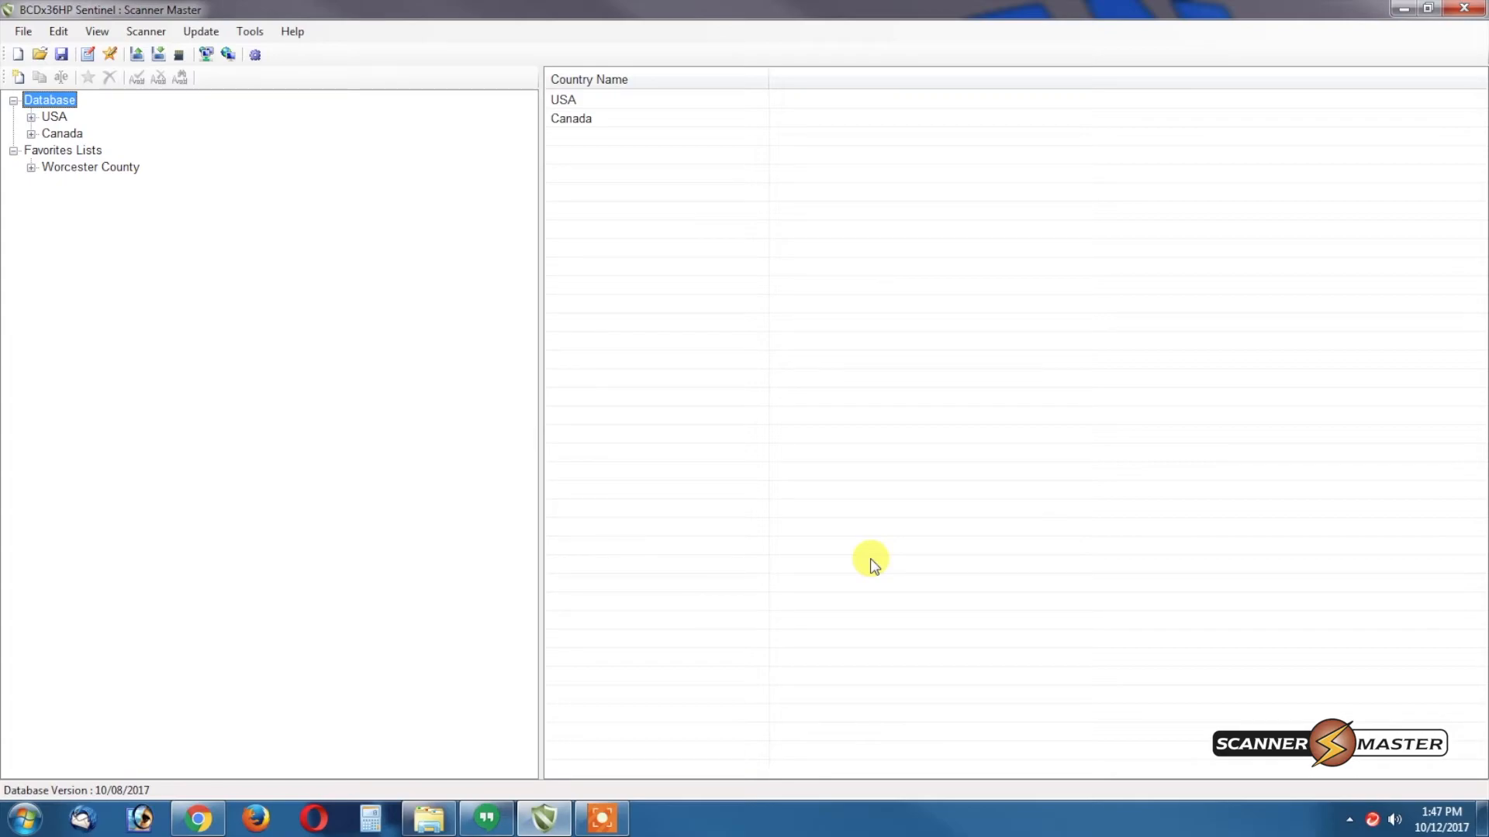
Step: Write to the BCD436HP with Force Write Full Database checked and dismiss the completion message
left_click(144, 31)
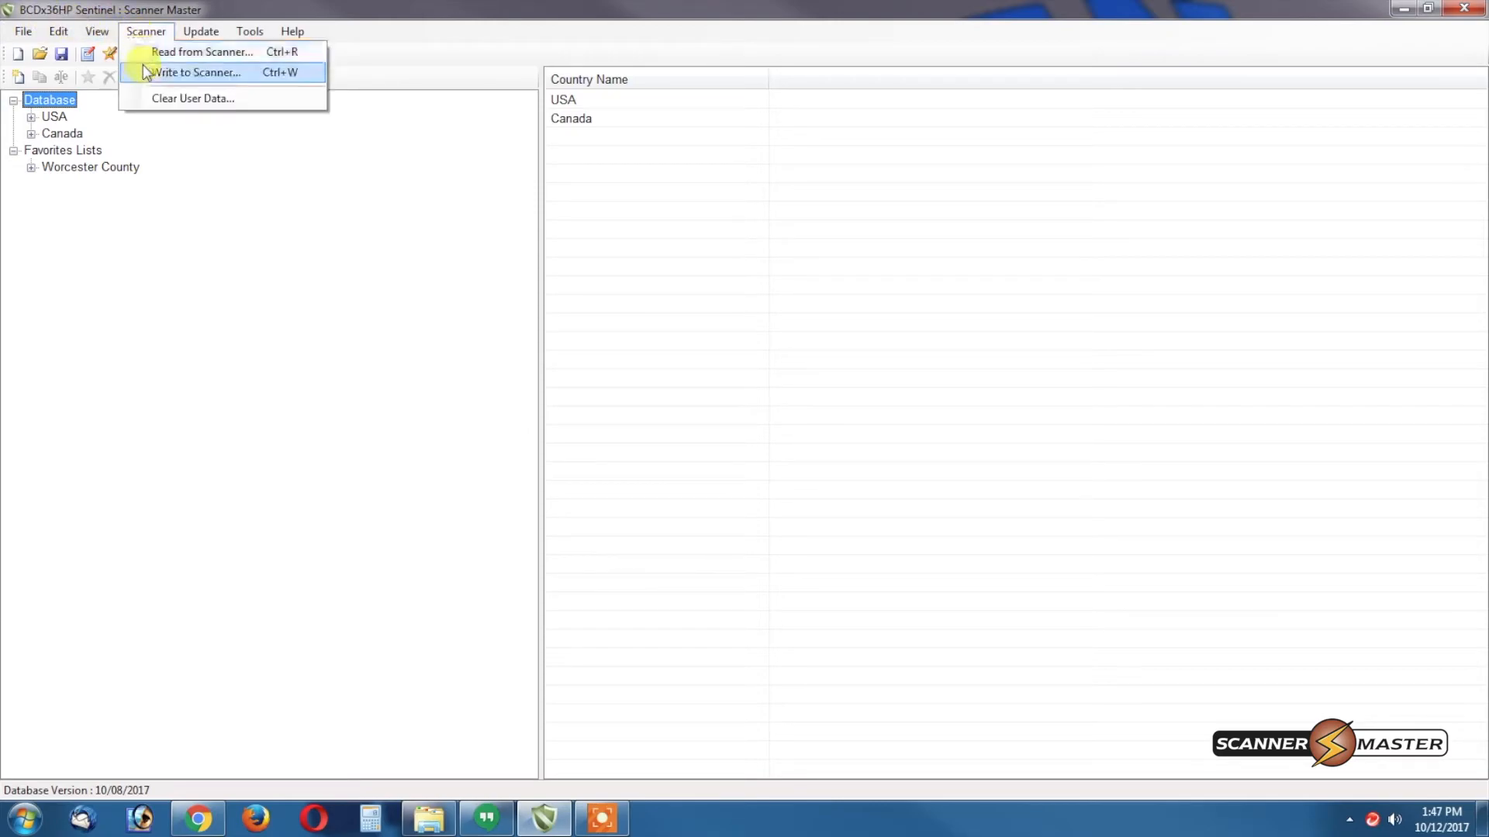
left_click(195, 73)
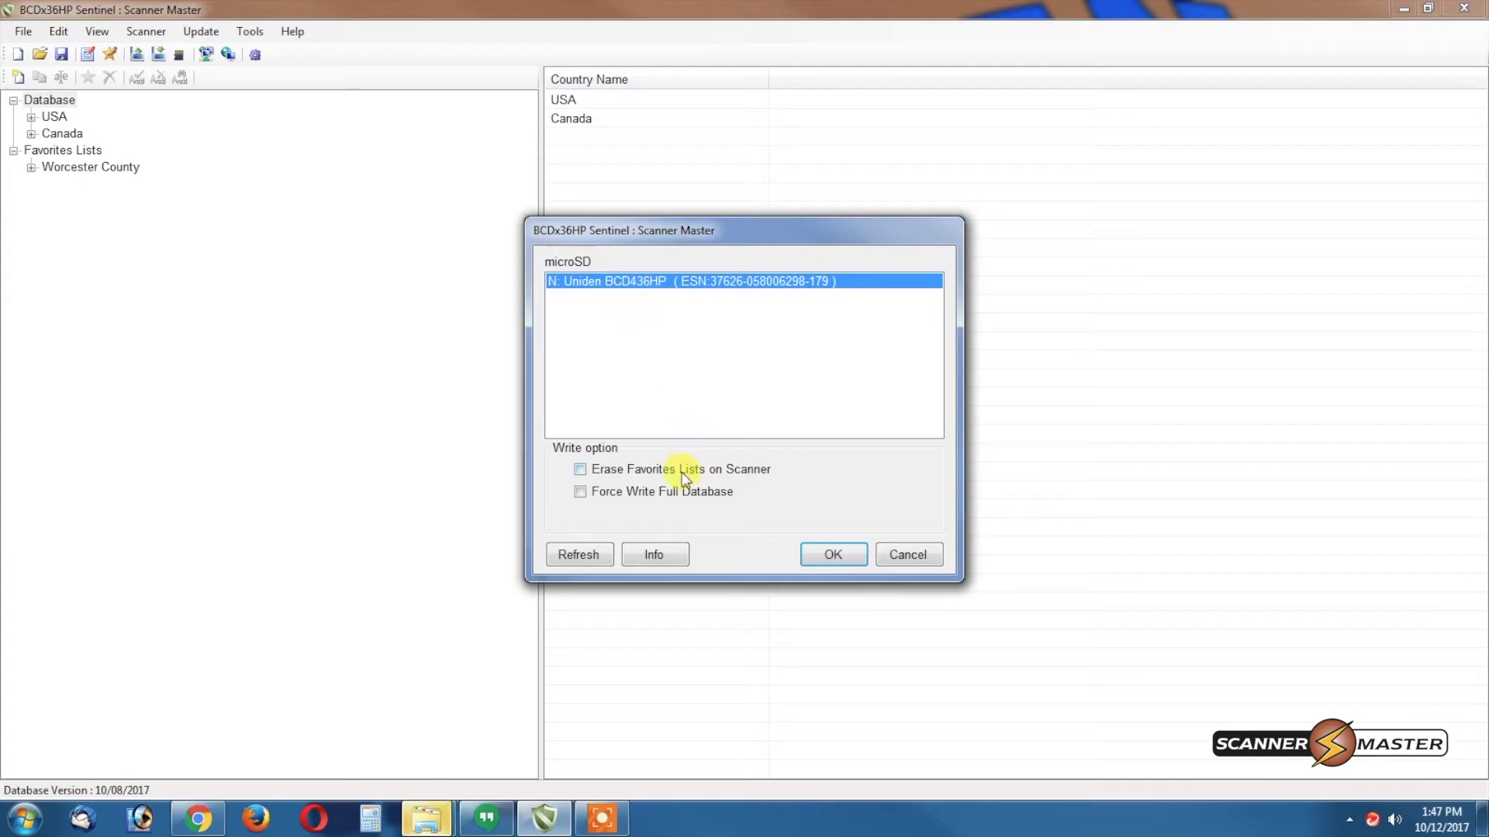
left_click(580, 492)
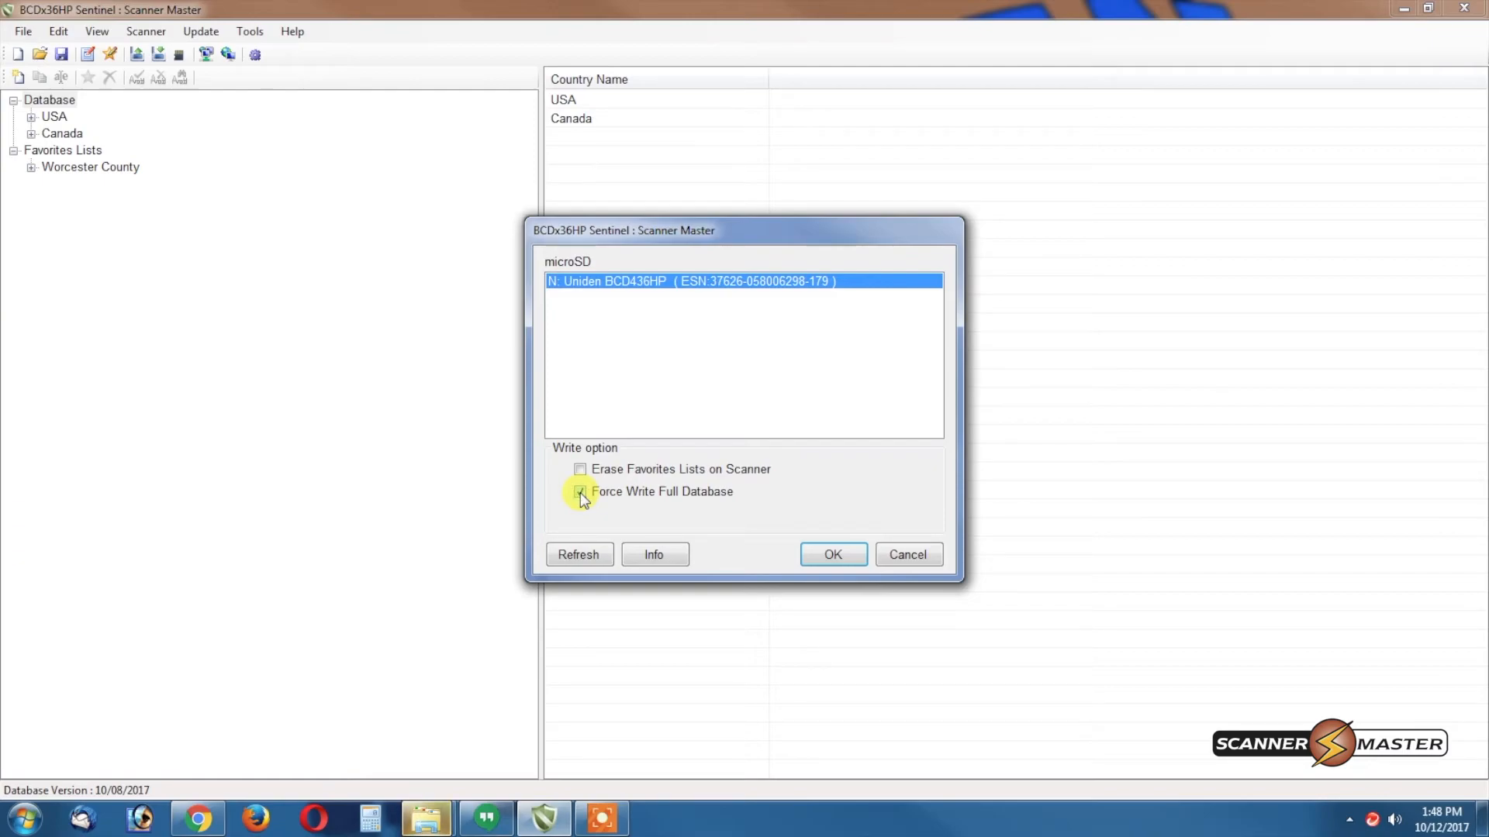
left_click(832, 555)
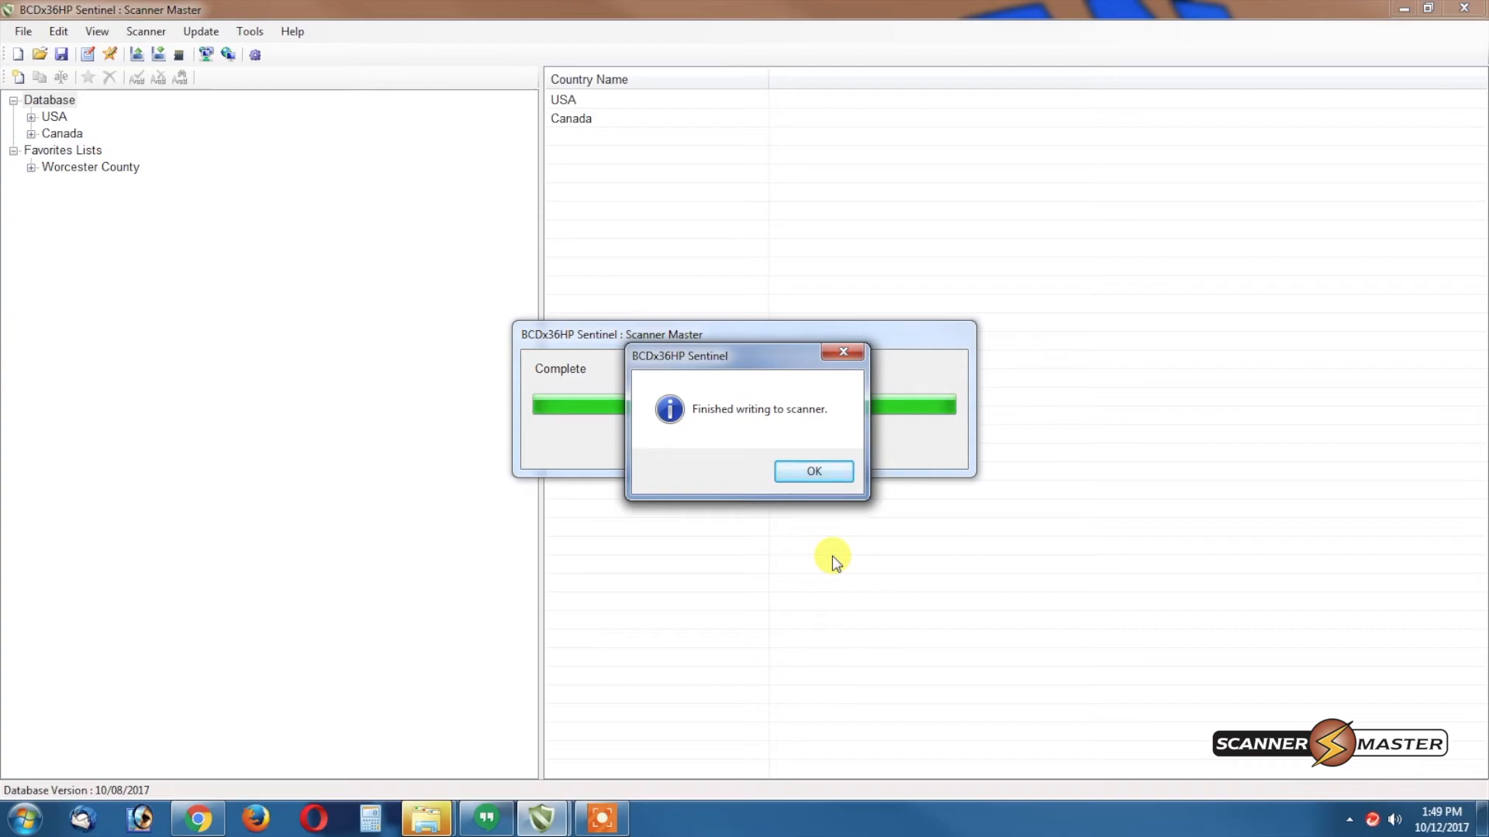
left_click(826, 474)
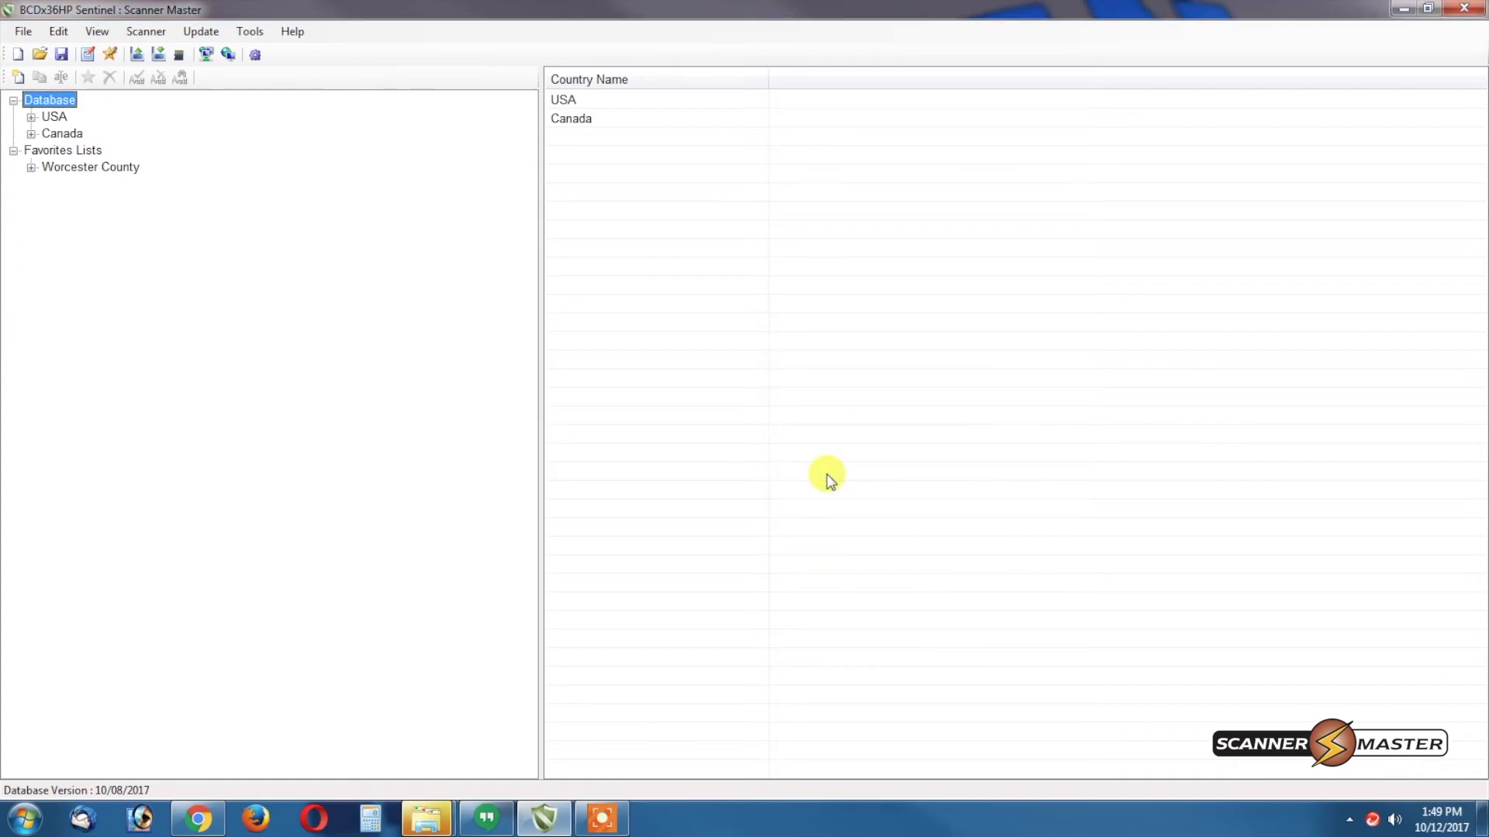